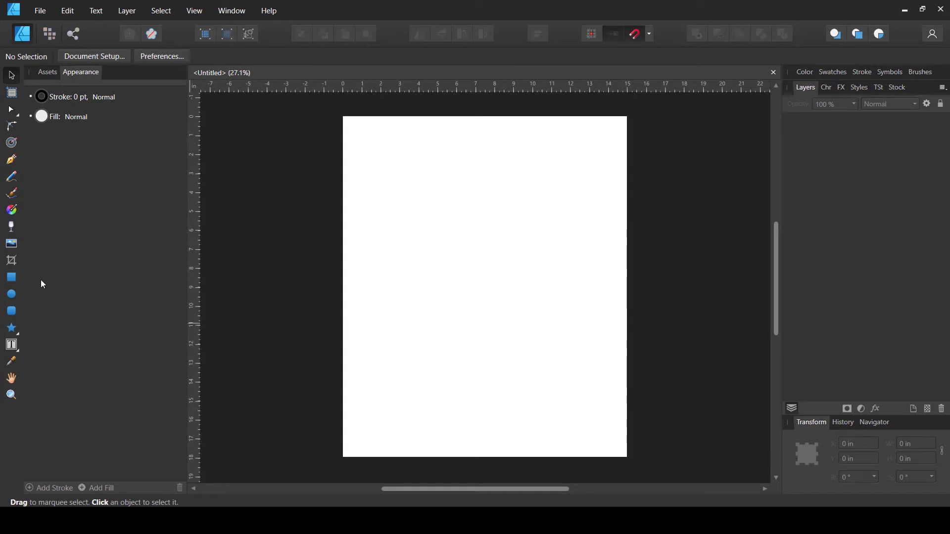
# - Cover the whole 15 × 18 in page with a black rectangle without a stroke and lock its layer
pyautogui.click(13, 279)
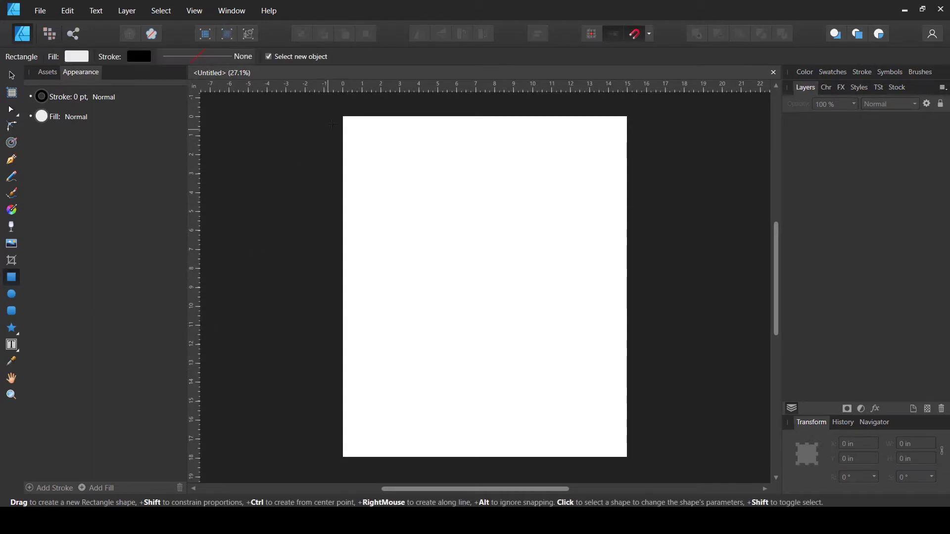
pyautogui.moveTo(343, 115); pyautogui.dragTo(627, 459)
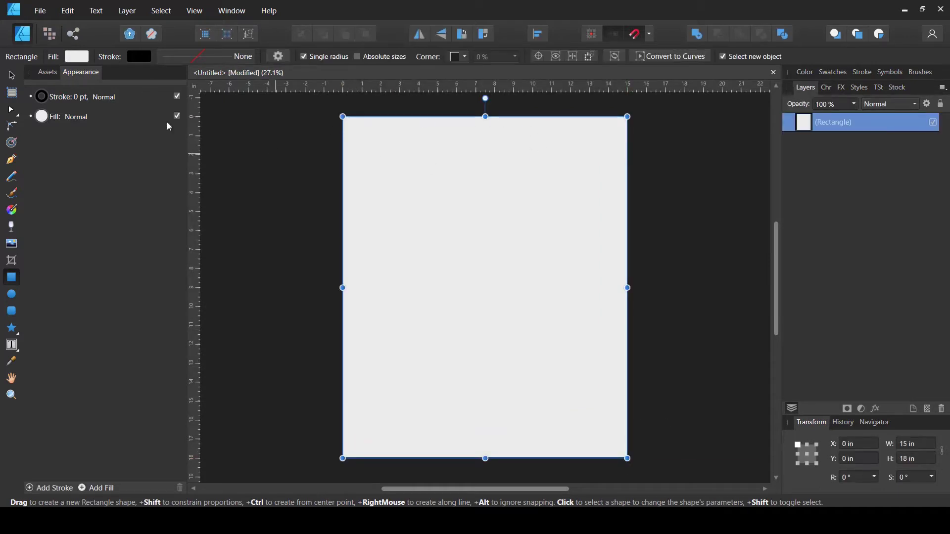
pyautogui.click(76, 61)
pyautogui.moveTo(126, 134); pyautogui.dragTo(28, 134)
pyautogui.press('v')
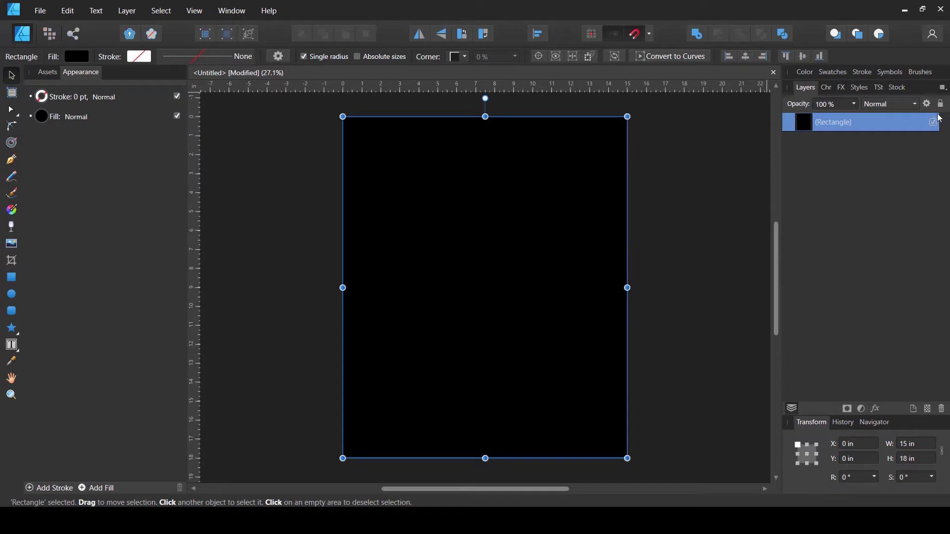
pyautogui.click(941, 104)
pyautogui.click(693, 170)
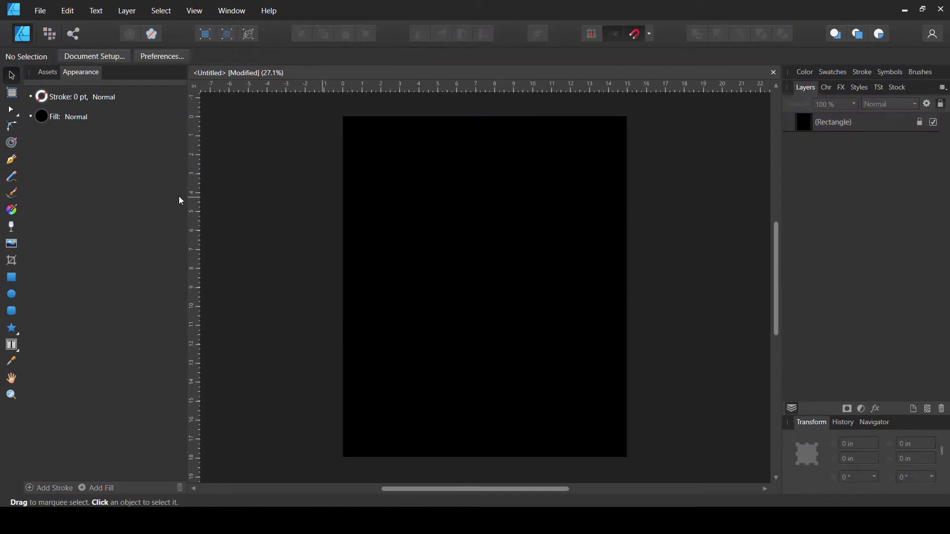
# - Add white artistic text reading BELIEVE, IN, YOU, ENERGY on four lines, about 11.5 in wide, over the black background
pyautogui.click(11, 345)
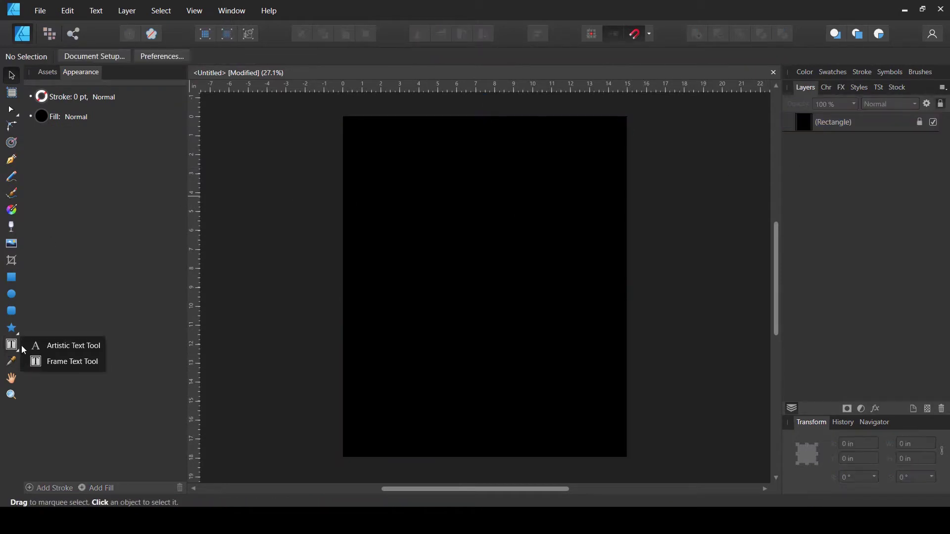
pyautogui.click(63, 343)
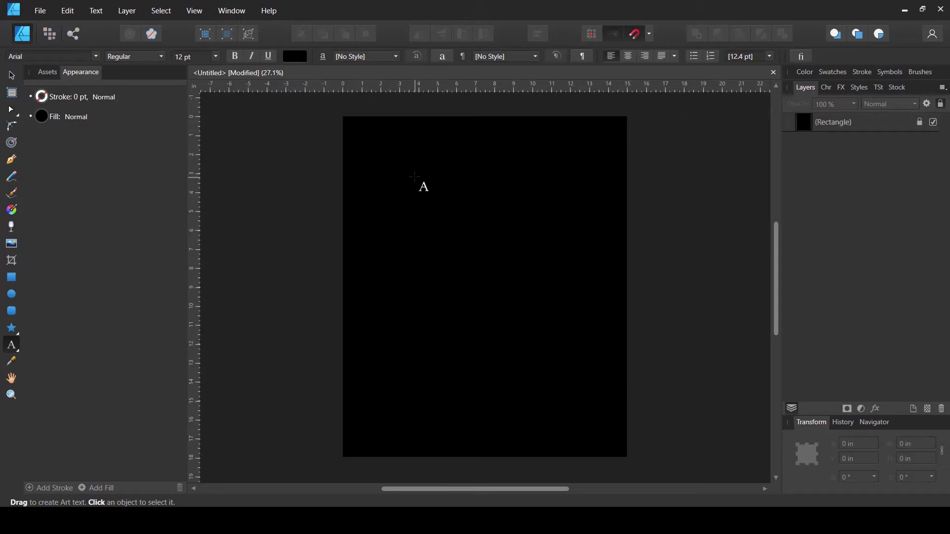
pyautogui.click(415, 176)
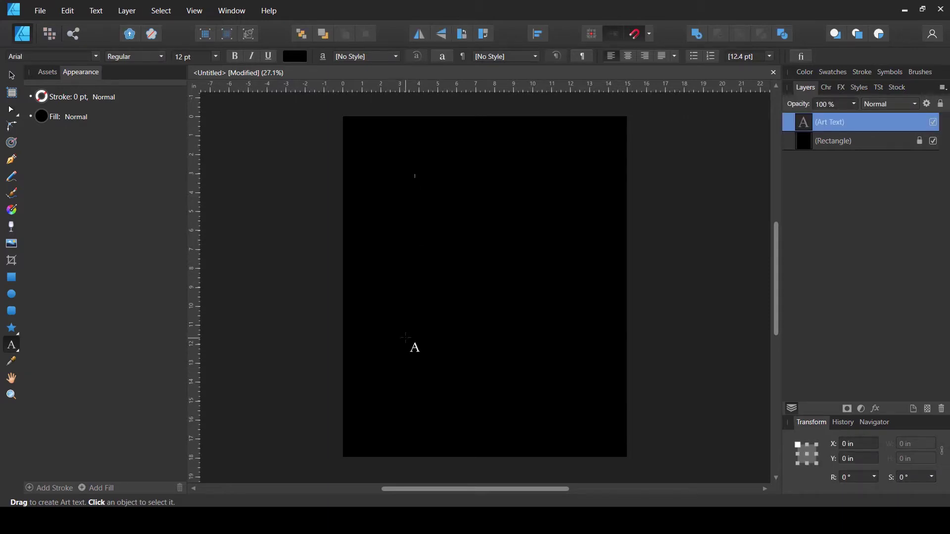
pyautogui.write('BELIEVE IN YOU ENERGY')
pyautogui.press('Escape')
pyautogui.moveTo(511, 270); pyautogui.dragTo(594, 391)
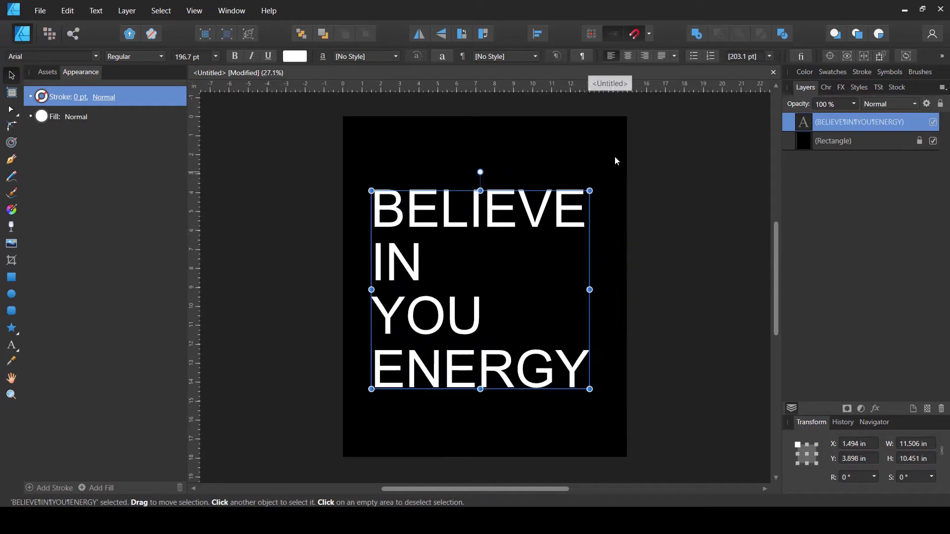
# - Centre-align the text in Bebas Neue Bold and enlarge it to about 10.8 in wide, centred on the page
pyautogui.click(629, 56)
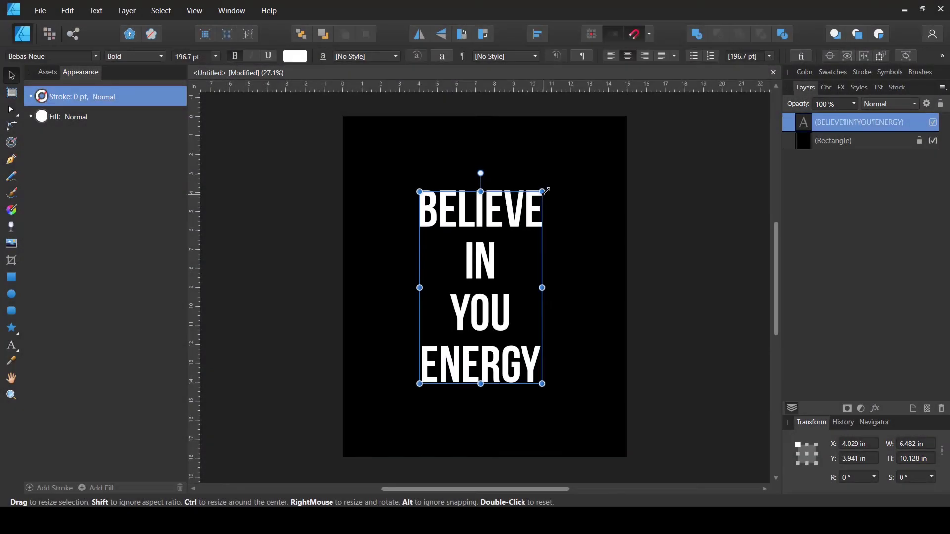
pyautogui.moveTo(542, 175); pyautogui.dragTo(602, 151)
pyautogui.moveTo(485, 246); pyautogui.dragTo(489, 249)
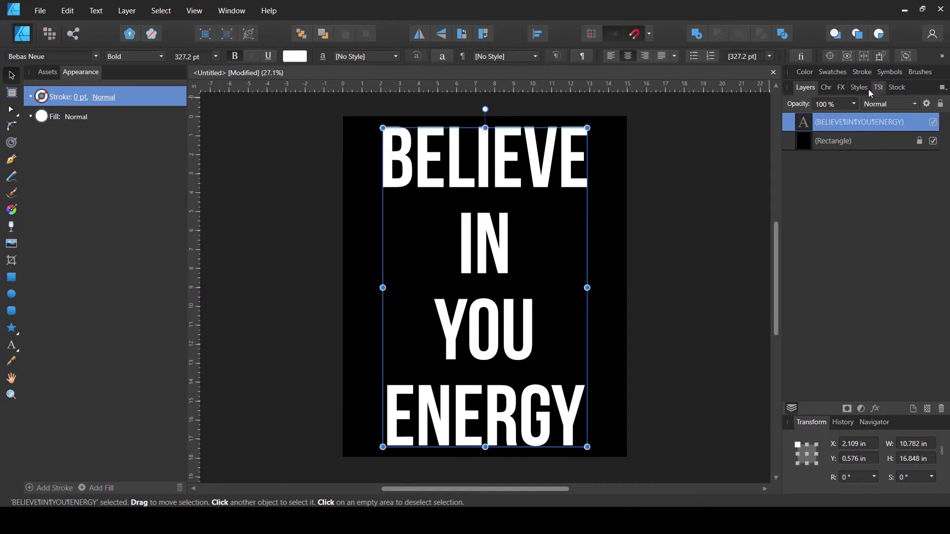
# - Tighten the line spacing of the text and scale it to about 11.5 in wide, centred on the page
pyautogui.click(828, 87)
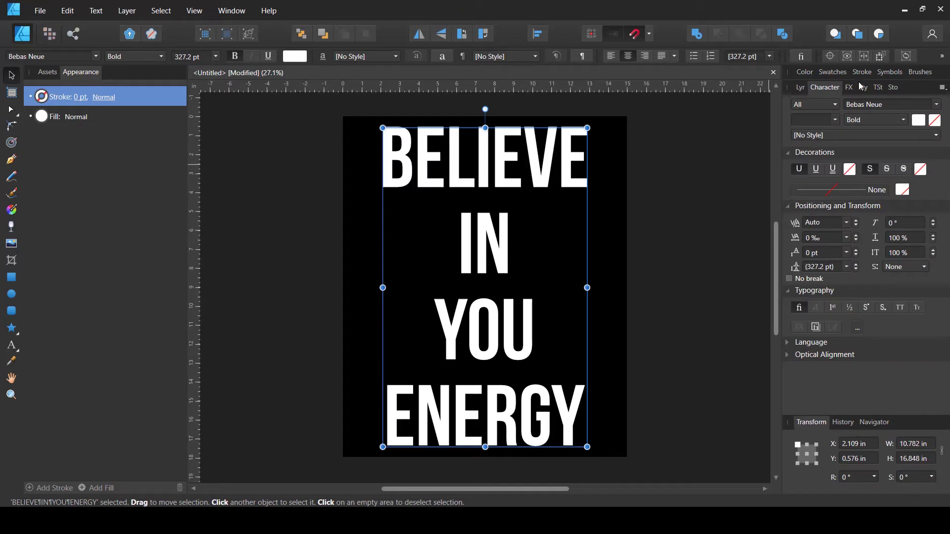
pyautogui.moveTo(794, 267); pyautogui.dragTo(533, 289)
pyautogui.moveTo(483, 204); pyautogui.dragTo(484, 226)
pyautogui.hotkey('ctrl', 'shift', '.')
pyautogui.click(824, 87)
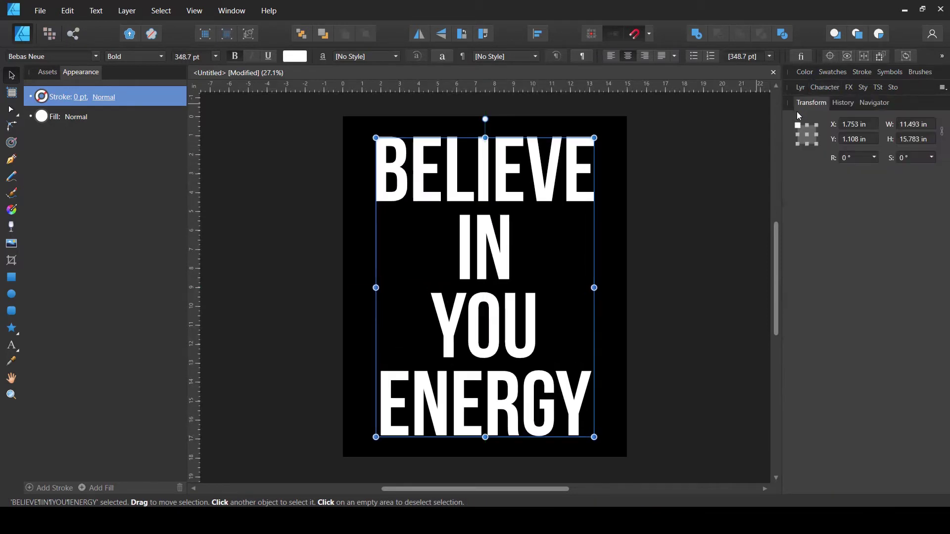
pyautogui.click(800, 89)
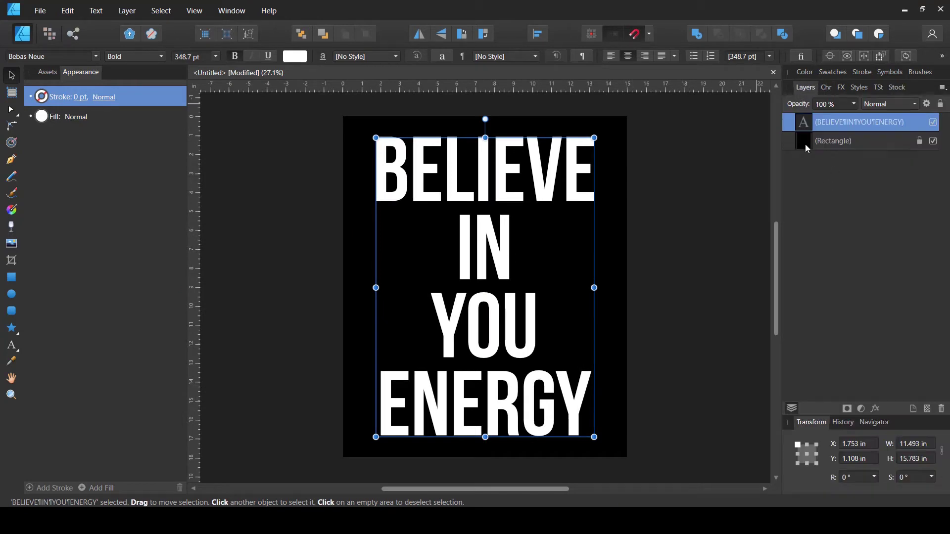
# - Remove the fill from the four-line text
pyautogui.click(806, 150)
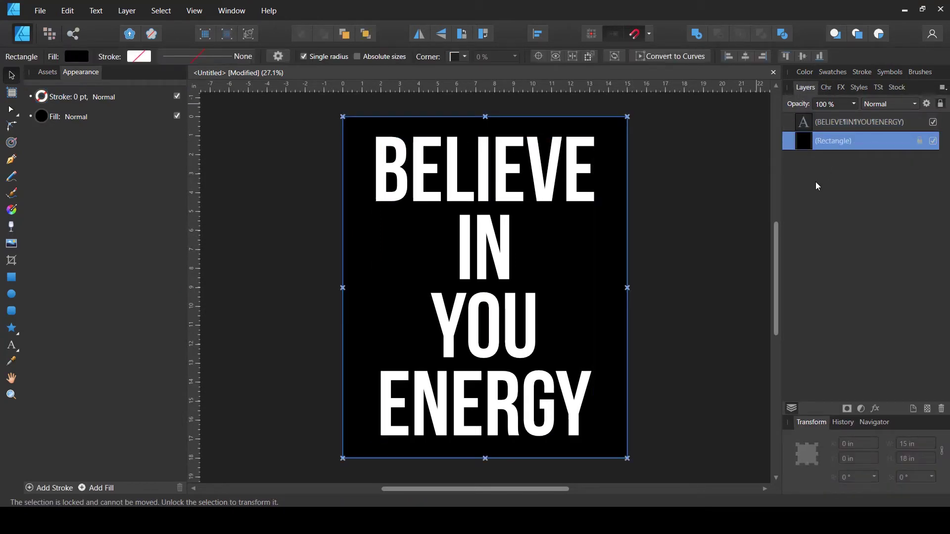
pyautogui.click(803, 120)
pyautogui.click(42, 116)
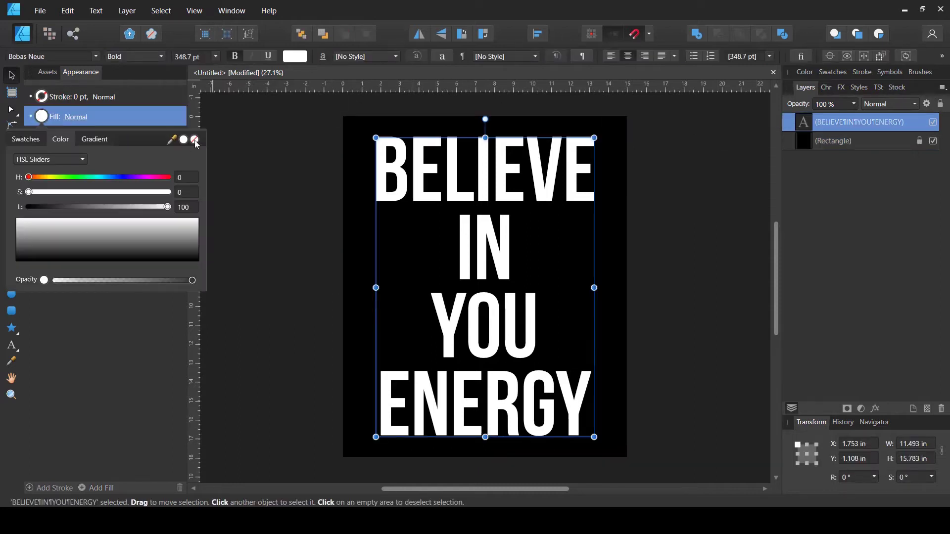
pyautogui.click(195, 140)
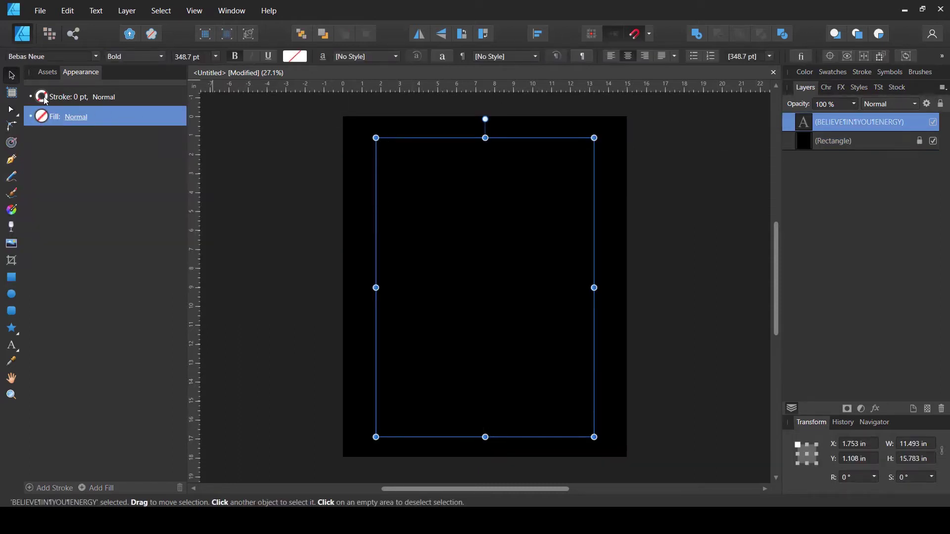
# - Give the text a white stroke with a width of about 2.8 pt
pyautogui.click(44, 100)
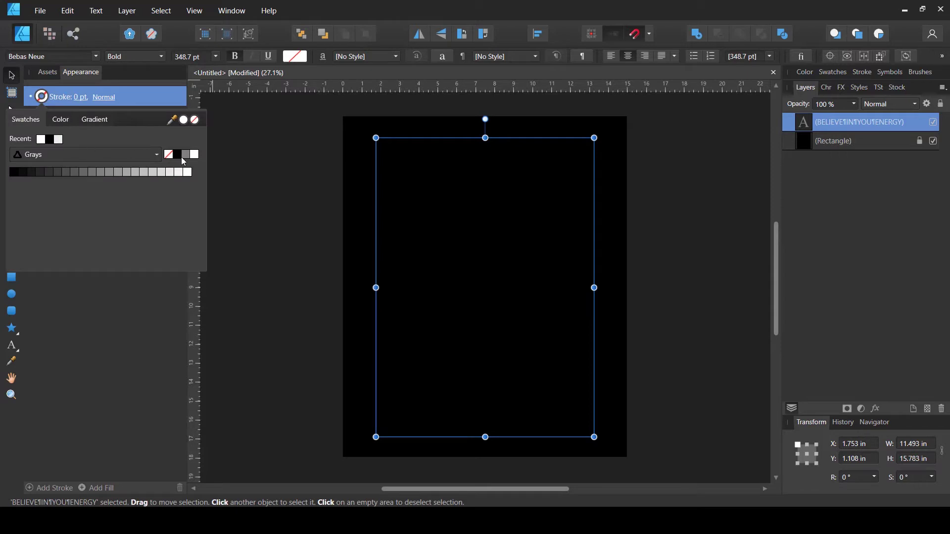
pyautogui.click(197, 155)
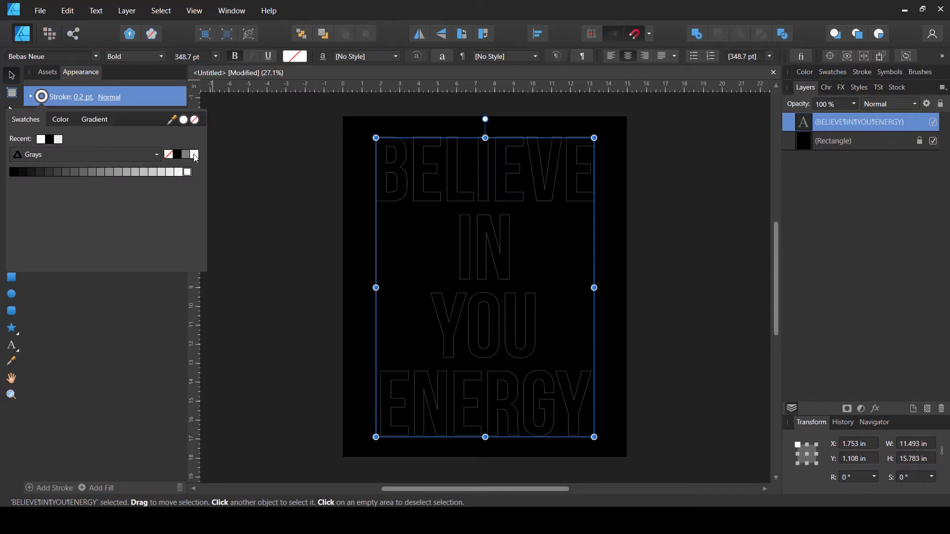
pyautogui.click(61, 120)
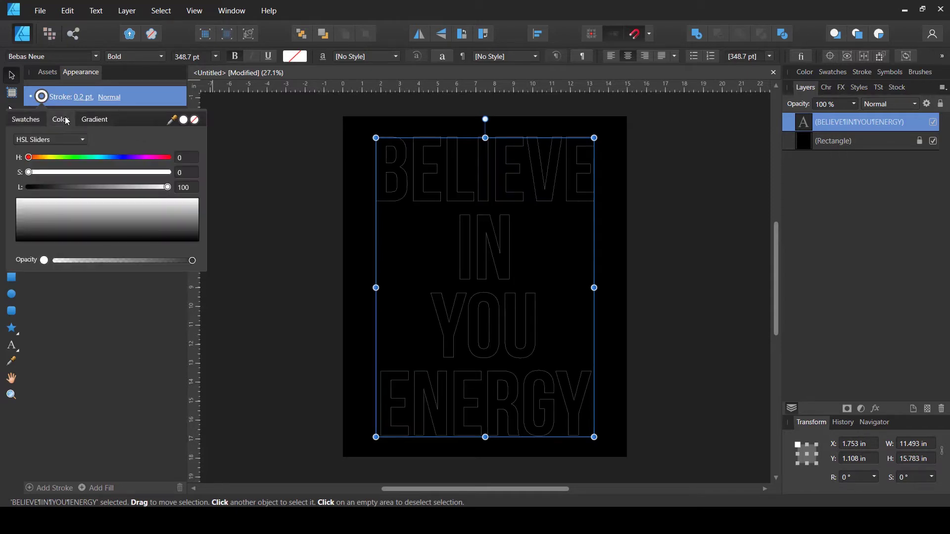
pyautogui.click(83, 97)
pyautogui.moveTo(49, 136); pyautogui.dragTo(61, 138)
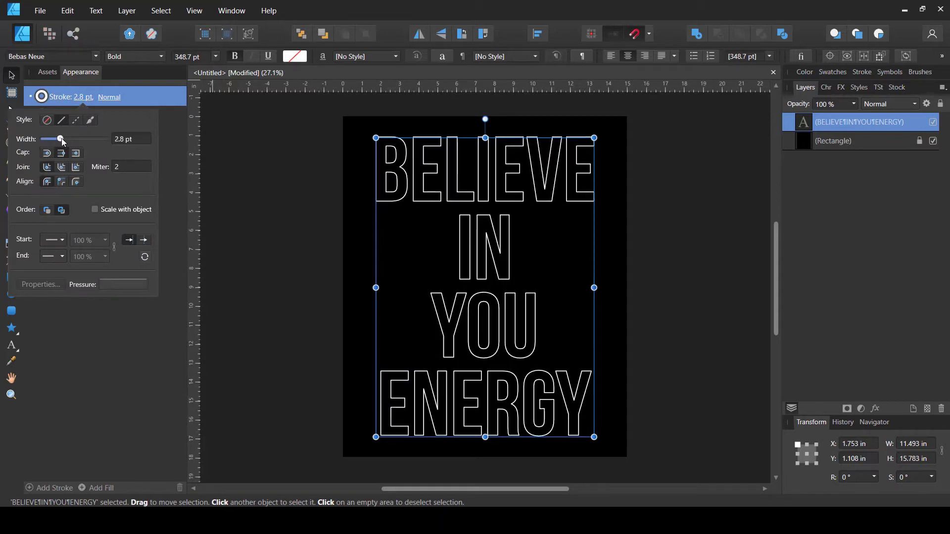
pyautogui.click(402, 174)
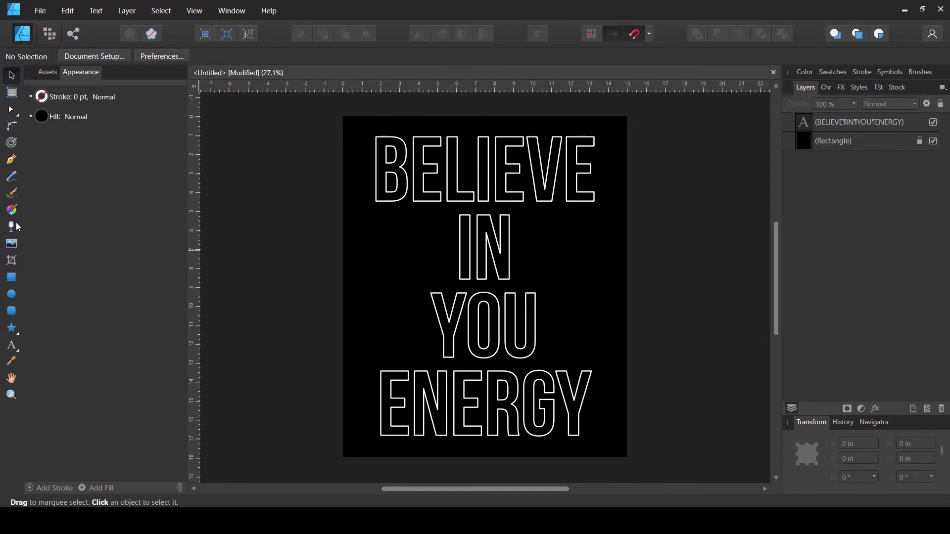
# - Draw a closed white-filled Pen shape covering the page above a diagonal from about 3.3 in down the left edge to 10.4 in down the right
pyautogui.click(11, 163)
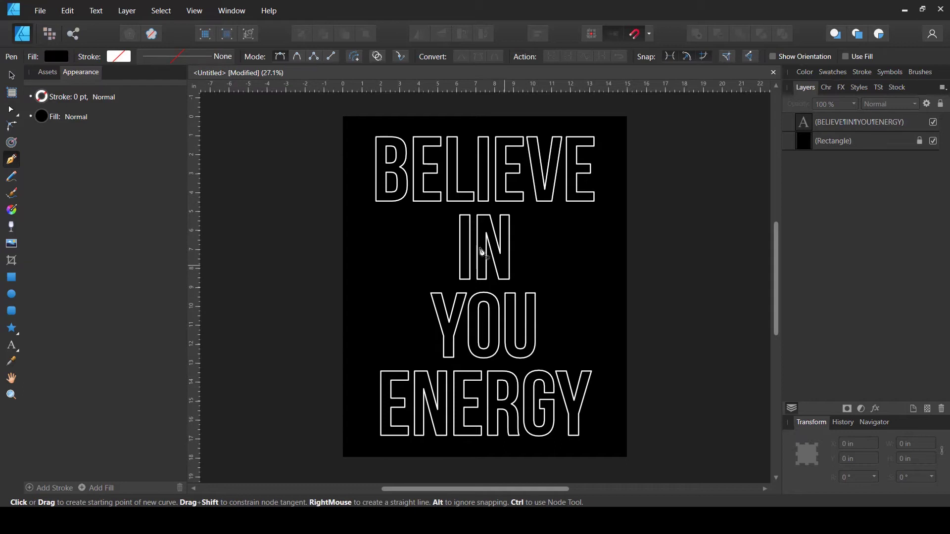
pyautogui.click(343, 179)
pyautogui.click(626, 314)
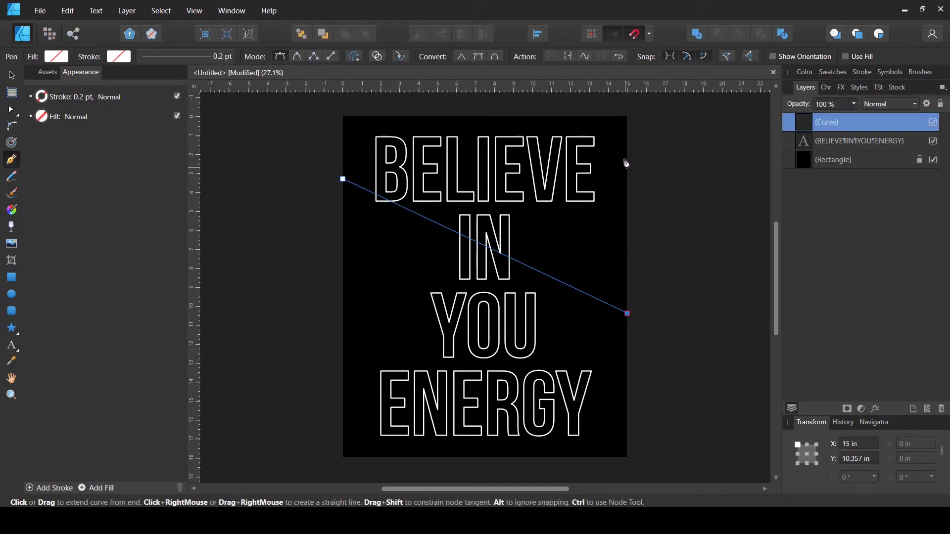
pyautogui.click(627, 116)
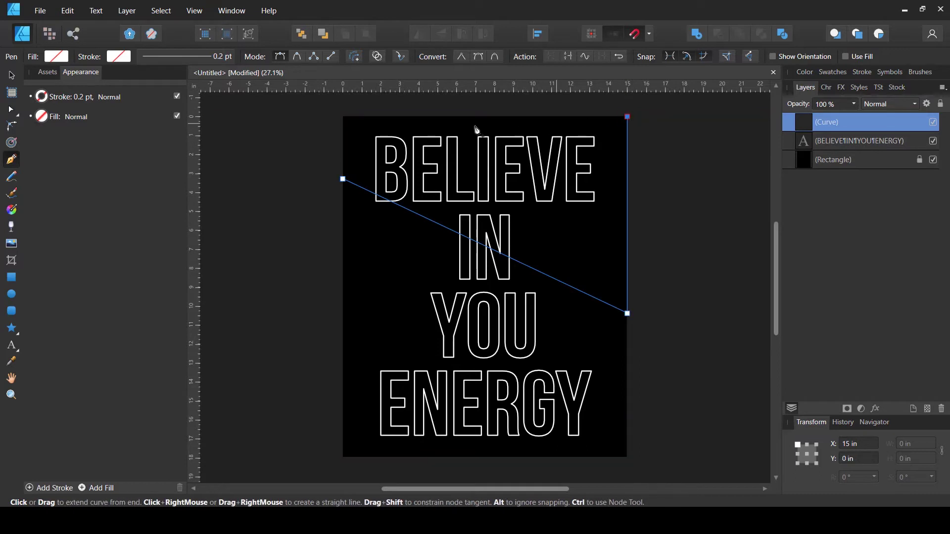
pyautogui.click(344, 116)
pyautogui.click(342, 179)
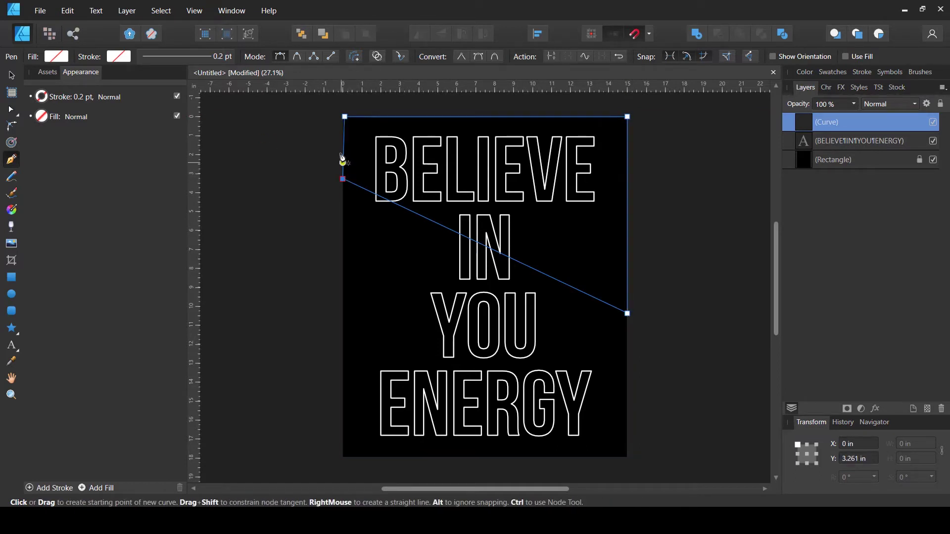
pyautogui.click(56, 56)
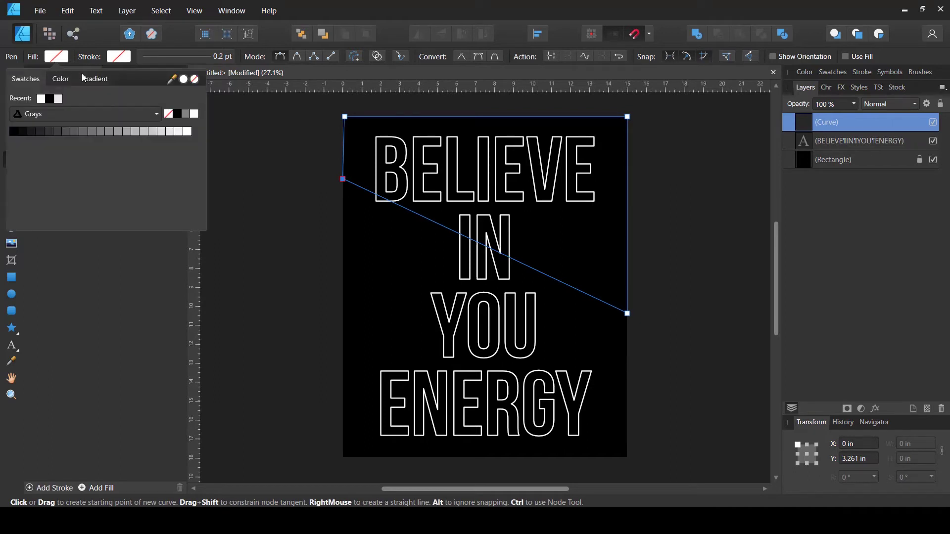
pyautogui.click(195, 114)
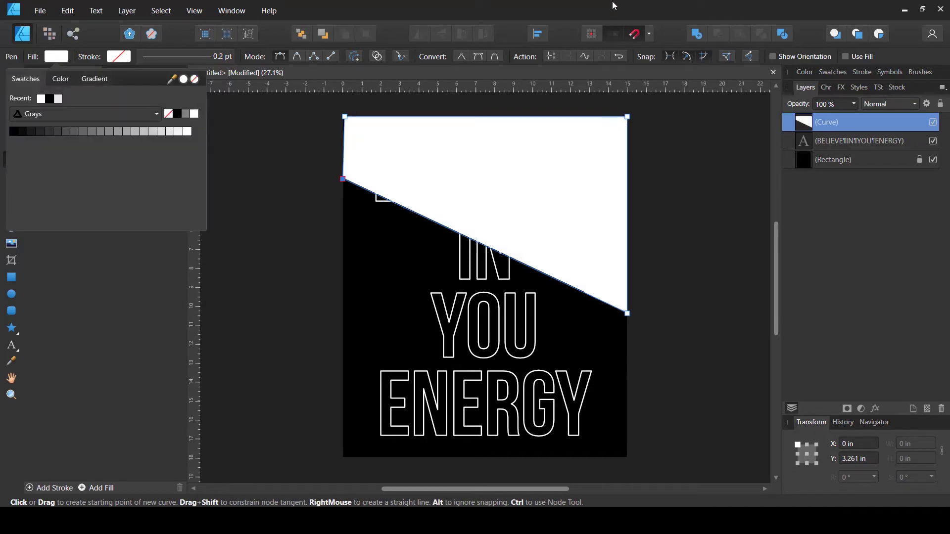
# - Duplicate the white shape, flip the copy vertically and horizontally, and move it to the page's lower end, leaving a diagonal black band between them
pyautogui.click(11, 75)
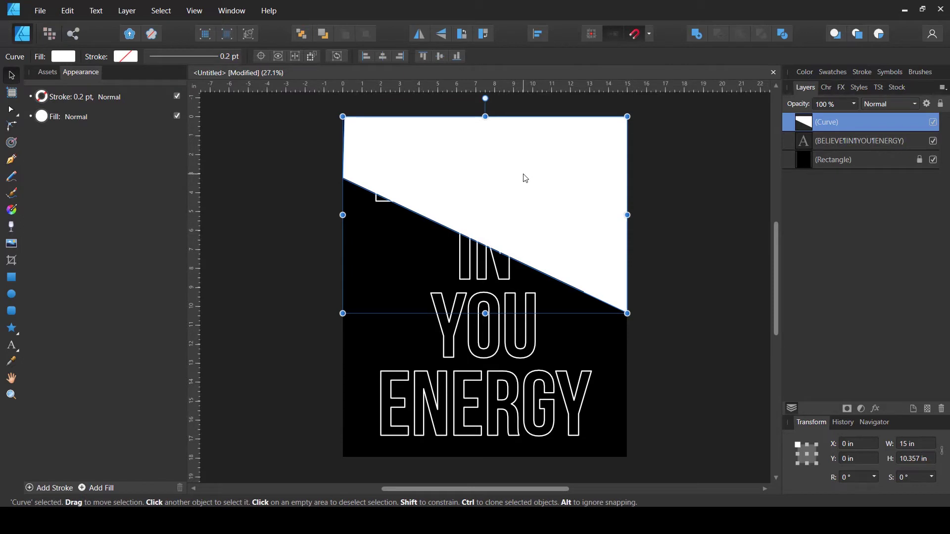
pyautogui.hotkey('ctrl', 'j')
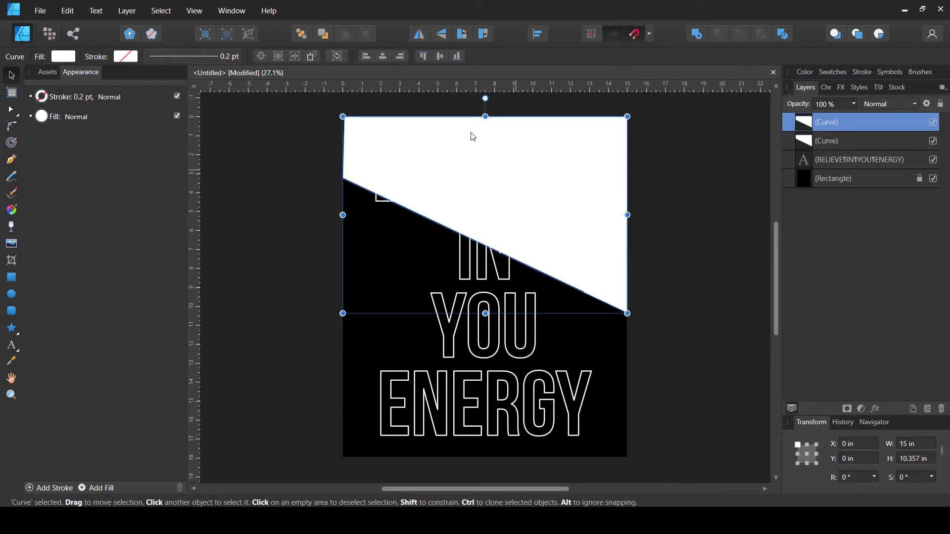
pyautogui.click(440, 33)
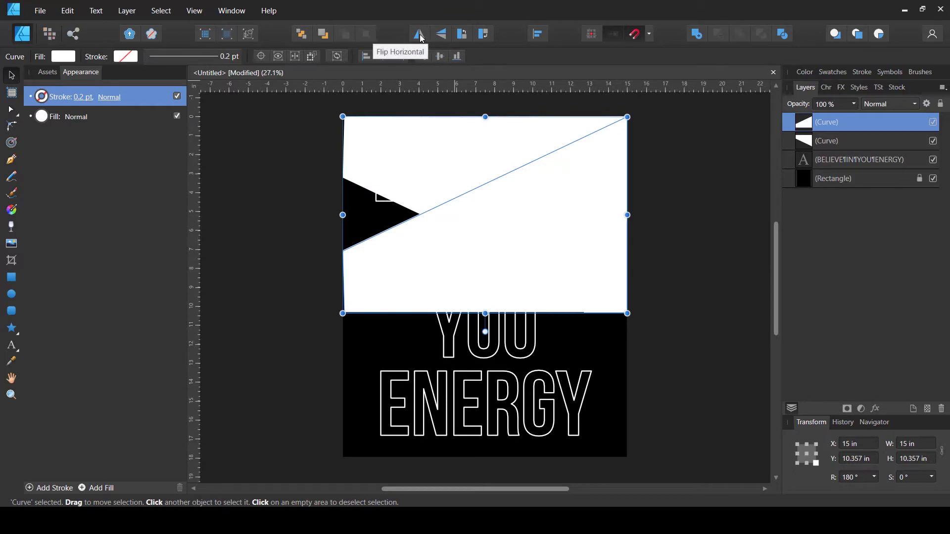
pyautogui.click(419, 34)
pyautogui.moveTo(486, 244); pyautogui.dragTo(479, 391)
pyautogui.click(675, 328)
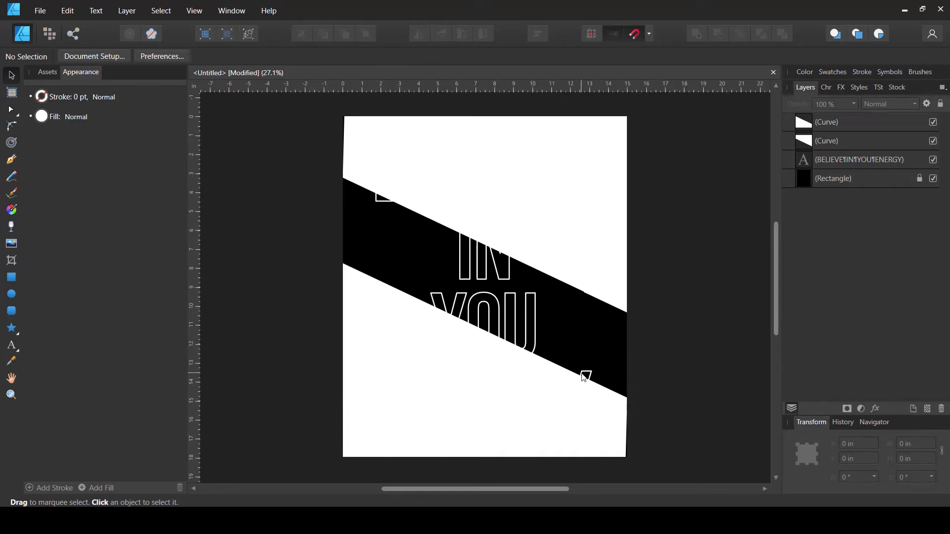
# - Clip both white shapes inside the text layer and expand that layer to show the nested curves
pyautogui.click(816, 143)
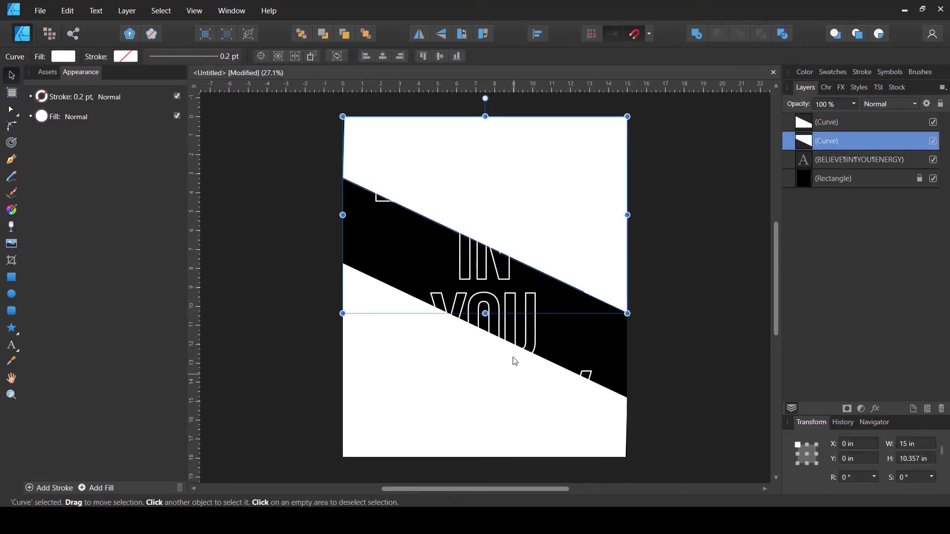
pyautogui.keyDown('shift'); pyautogui.click(823, 121); pyautogui.keyUp('shift')
pyautogui.moveTo(804, 144); pyautogui.dragTo(823, 167)
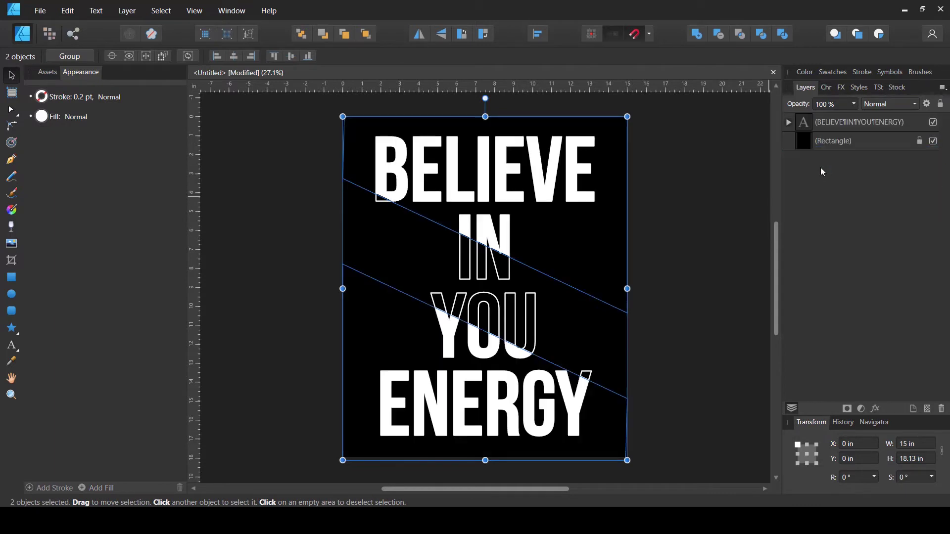
pyautogui.click(698, 212)
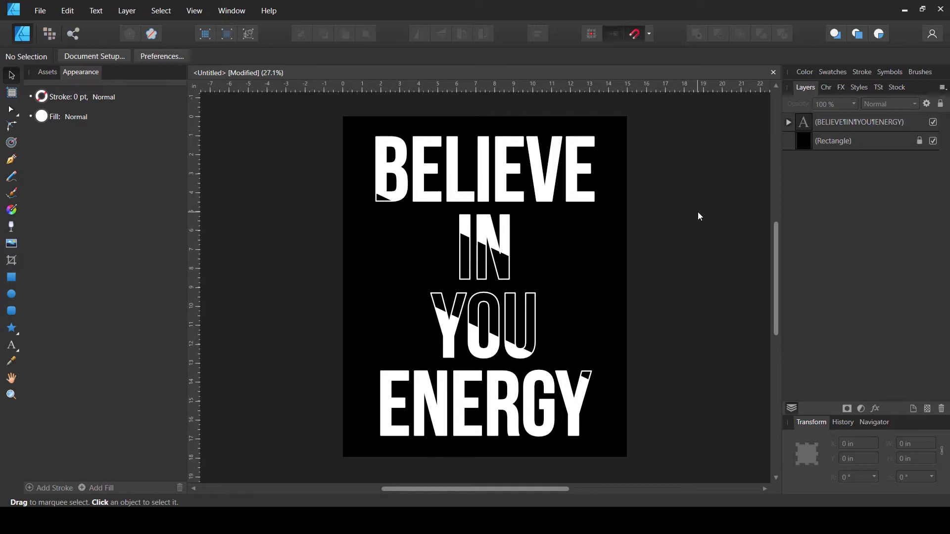
pyautogui.click(788, 122)
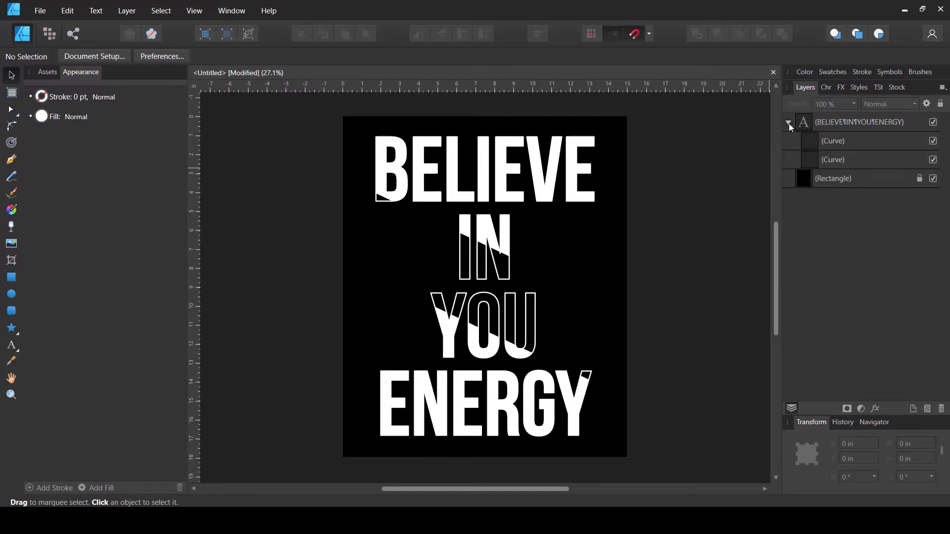
# - Move both clipped shapes down inside the text, placing the upper one about 0.55 in from the page top and the lower one just over 1 in lower
pyautogui.click(815, 142)
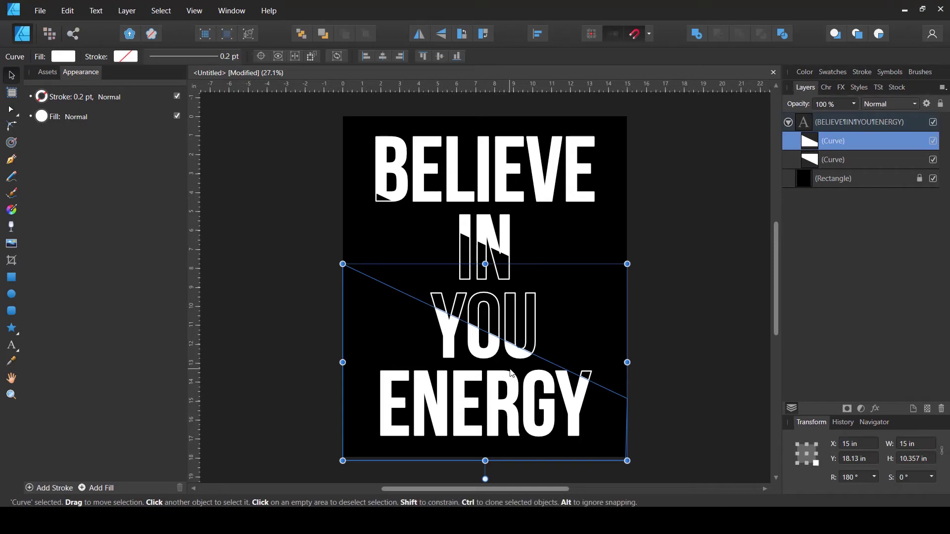
pyautogui.moveTo(513, 385); pyautogui.dragTo(515, 396)
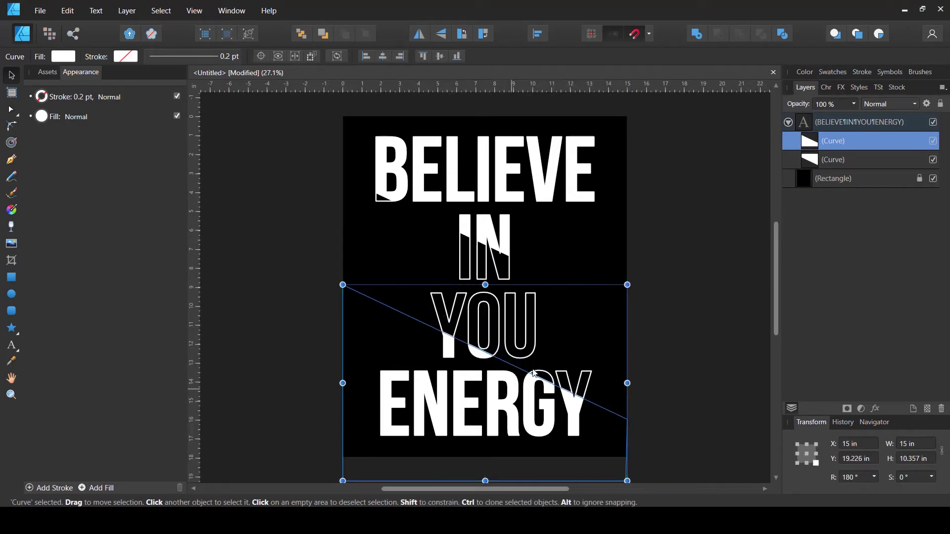
pyautogui.click(814, 165)
pyautogui.moveTo(607, 186); pyautogui.dragTo(605, 190)
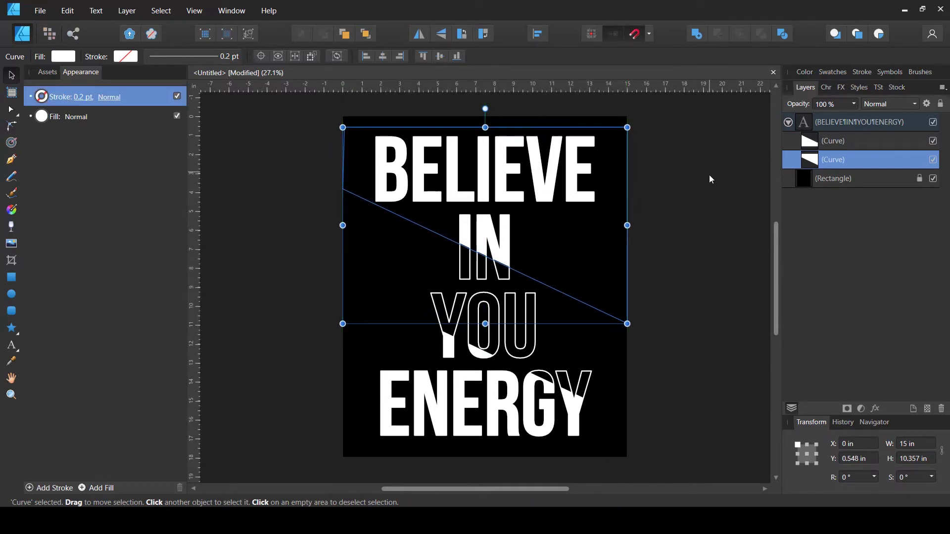
pyautogui.click(702, 209)
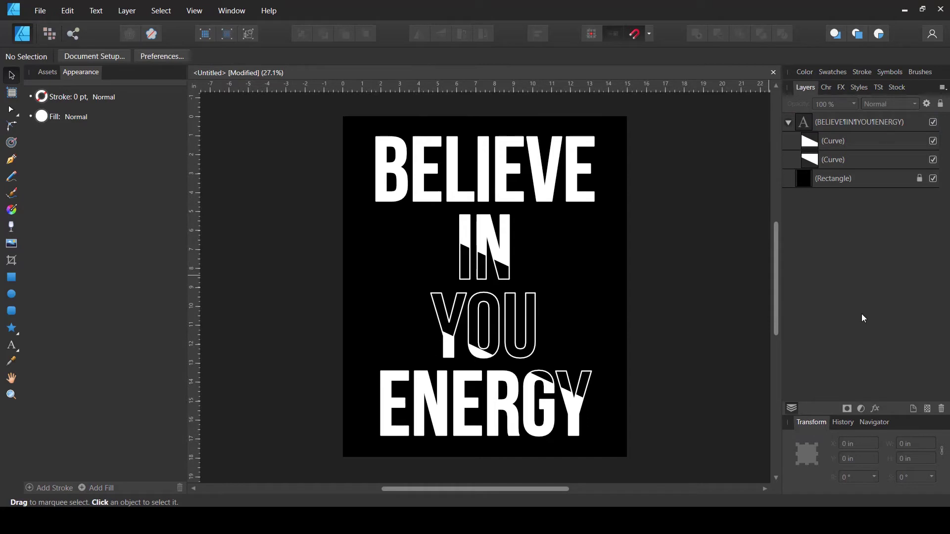
pyautogui.click(819, 144)
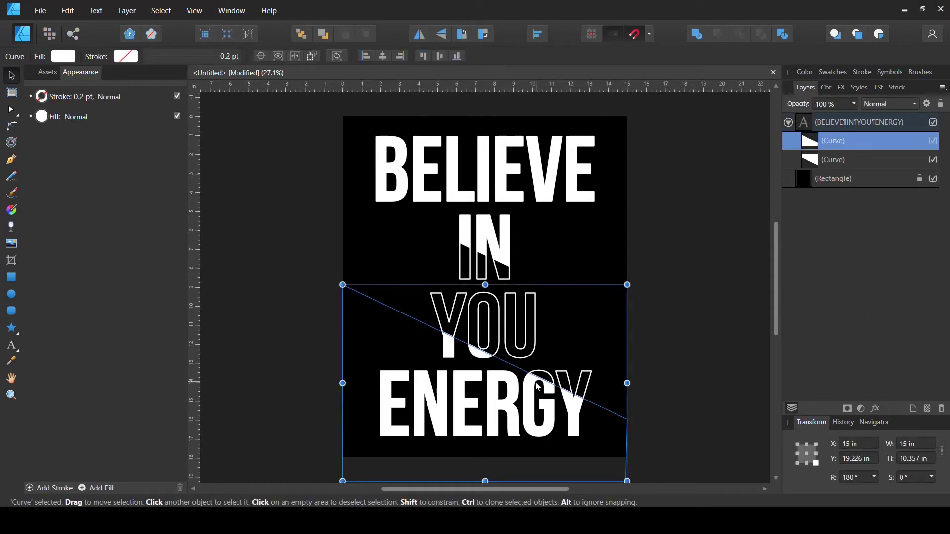
pyautogui.moveTo(540, 388); pyautogui.dragTo(541, 388)
pyautogui.click(651, 310)
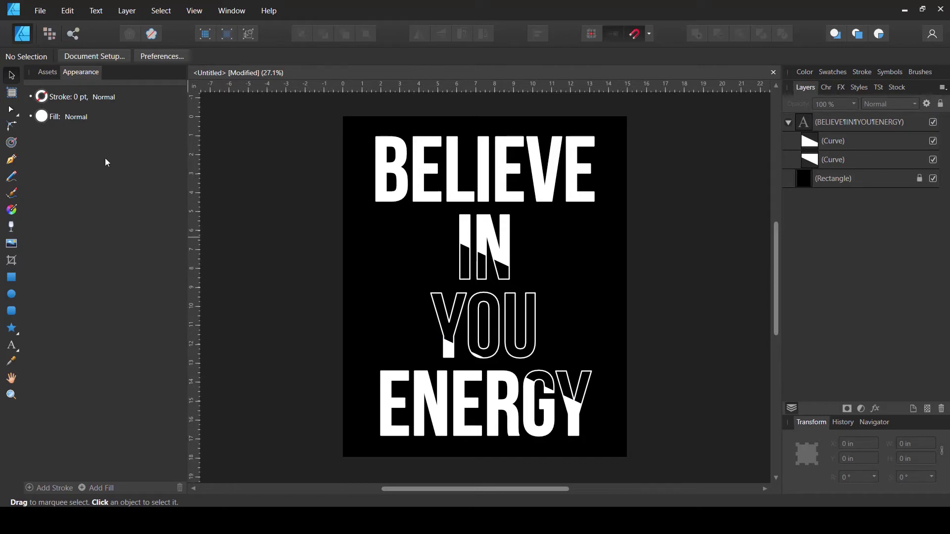
# - Draw a straight Pen line along the upper shape's diagonal edge, from about X 0.65, Y 4.1 in to X 14.3, Y 10.6 in
pyautogui.click(11, 159)
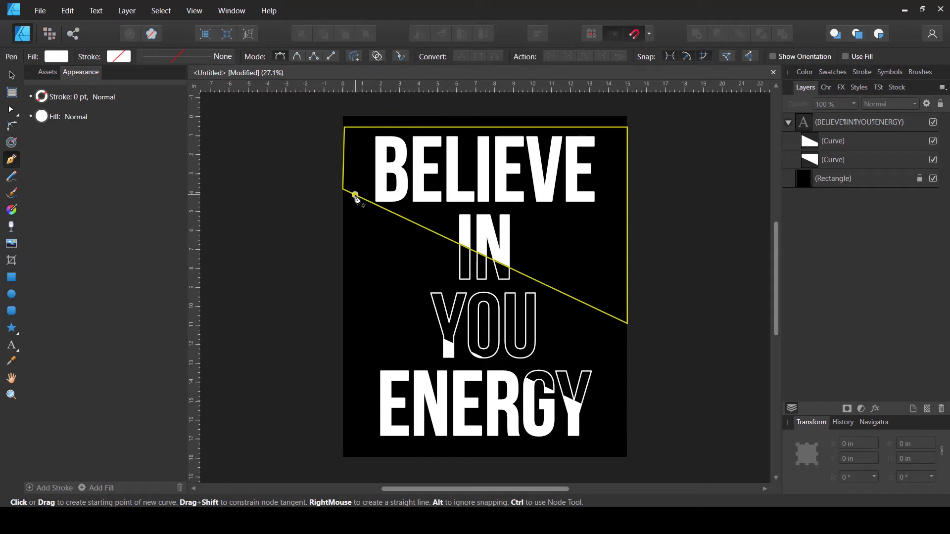
pyautogui.click(355, 195)
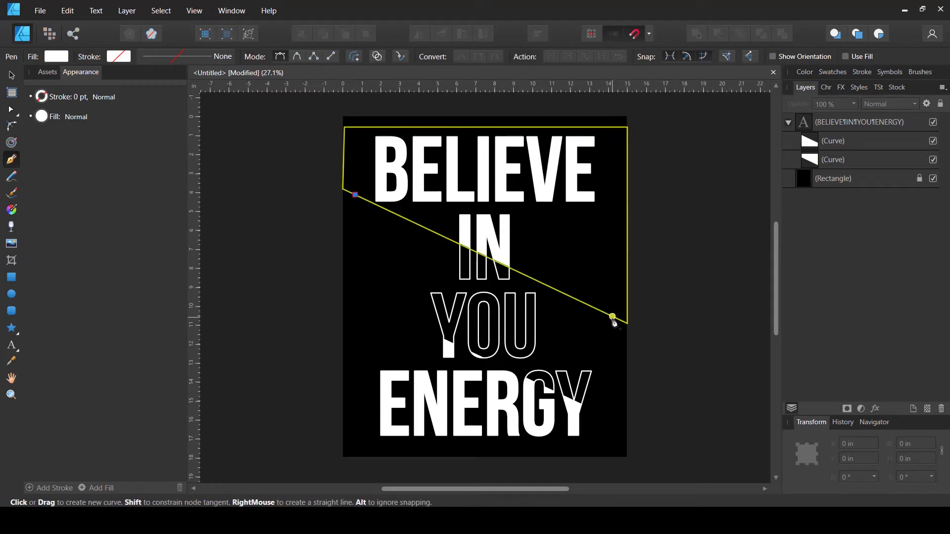
pyautogui.click(613, 316)
# - Give the diagonal line a white stroke 11.8 pt wide
pyautogui.click(118, 59)
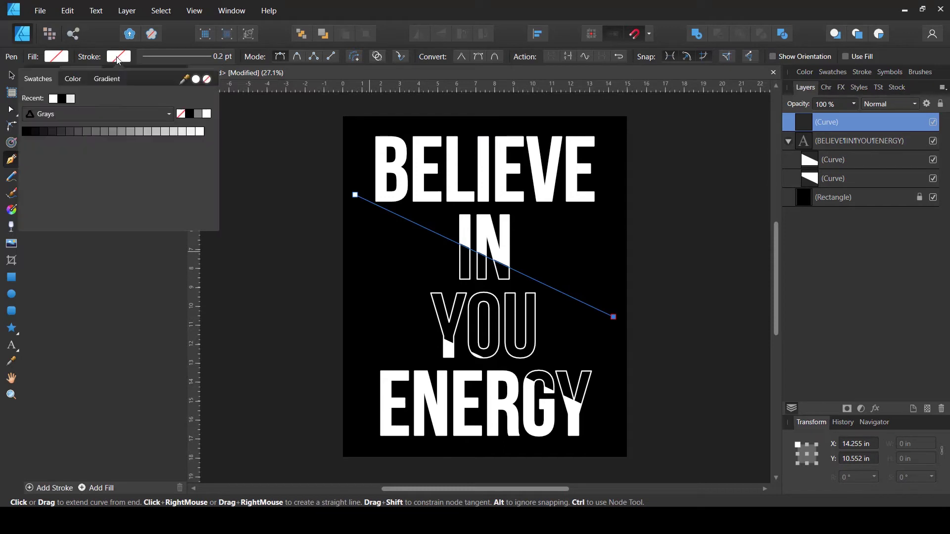
pyautogui.click(208, 113)
pyautogui.click(180, 55)
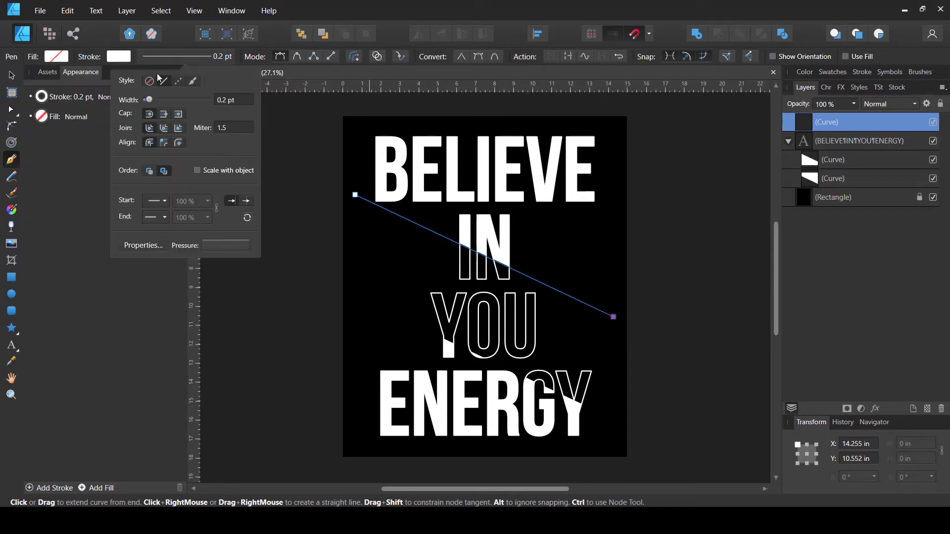
pyautogui.moveTo(150, 99); pyautogui.dragTo(173, 102)
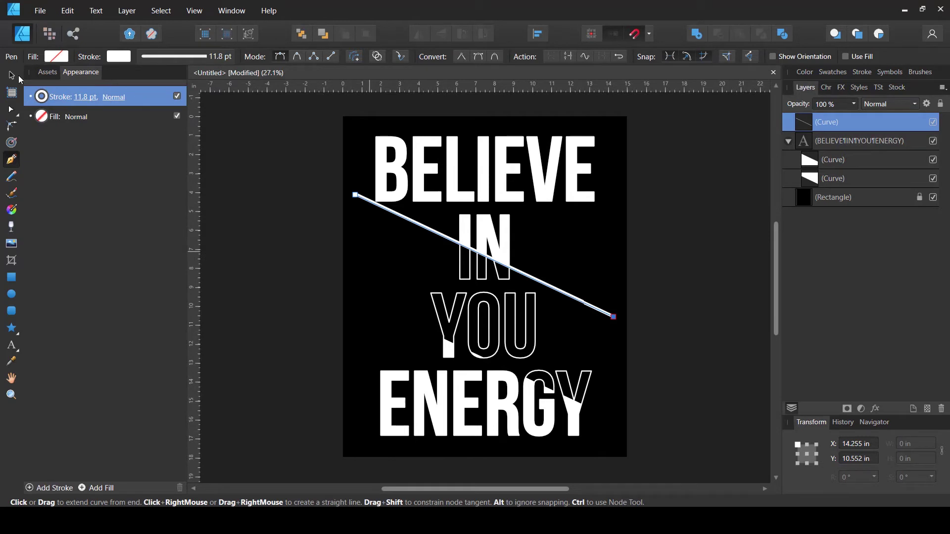
pyautogui.press('v')
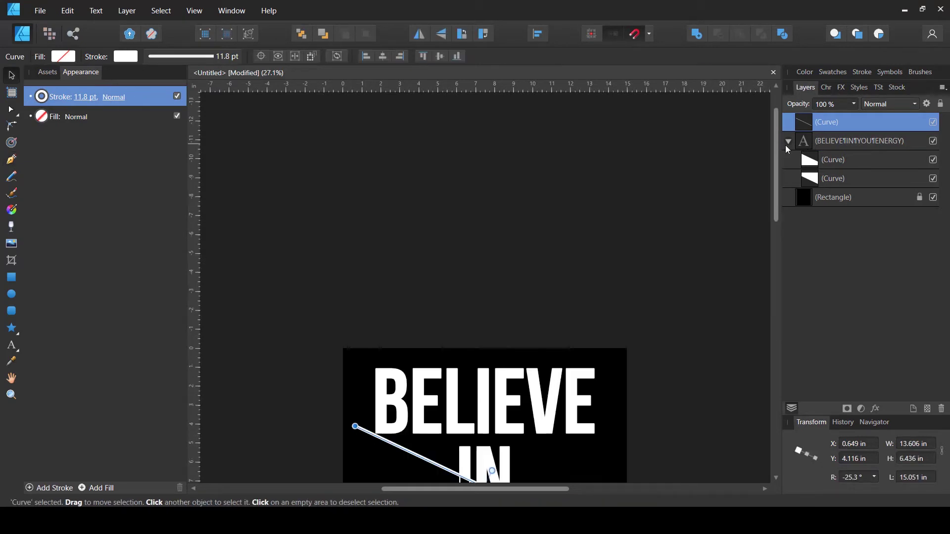
# - Duplicate the diagonal line and move the copy straight down onto the lower shape's diagonal edge, at about Y 9.54 in
pyautogui.click(787, 142)
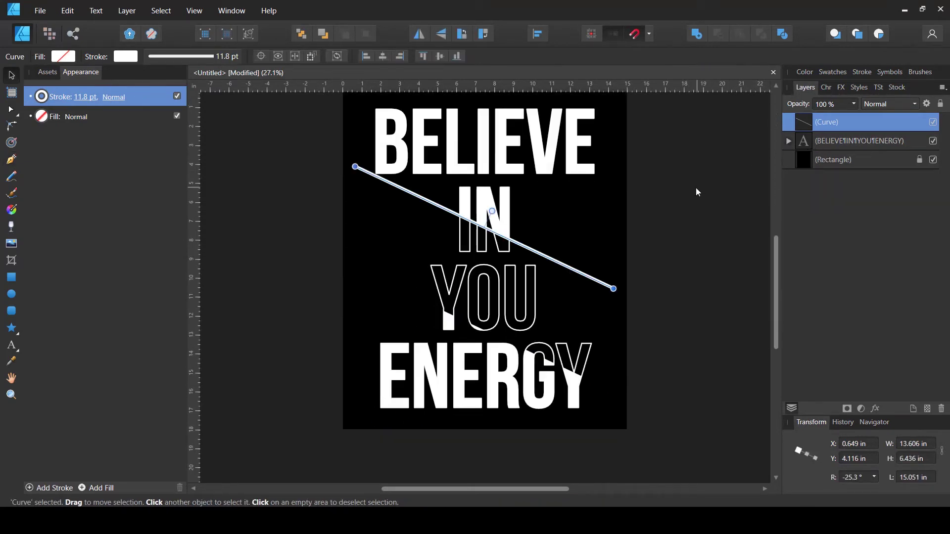
pyautogui.scroll(1, 695, 185)
pyautogui.click(696, 185)
pyautogui.hotkey('ctrl', 'v')
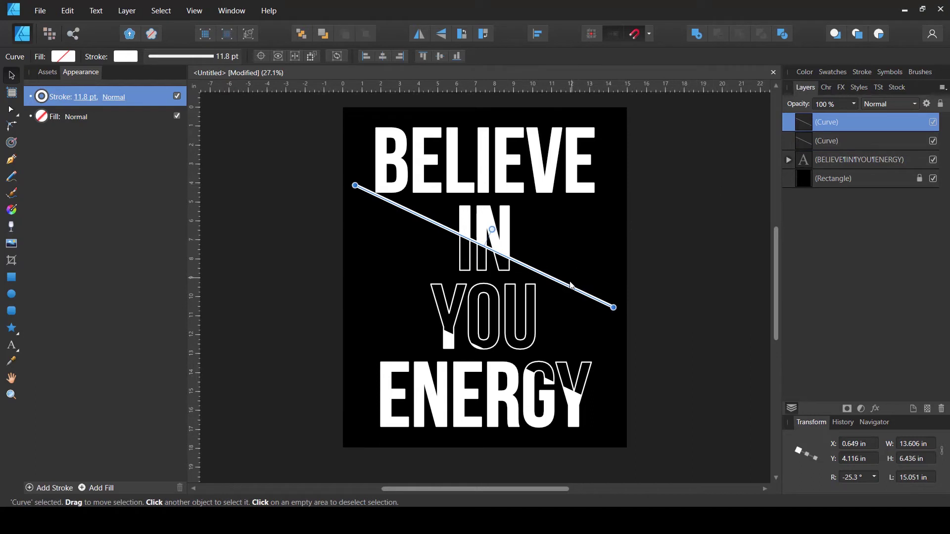
pyautogui.moveTo(562, 287); pyautogui.dragTo(560, 390)
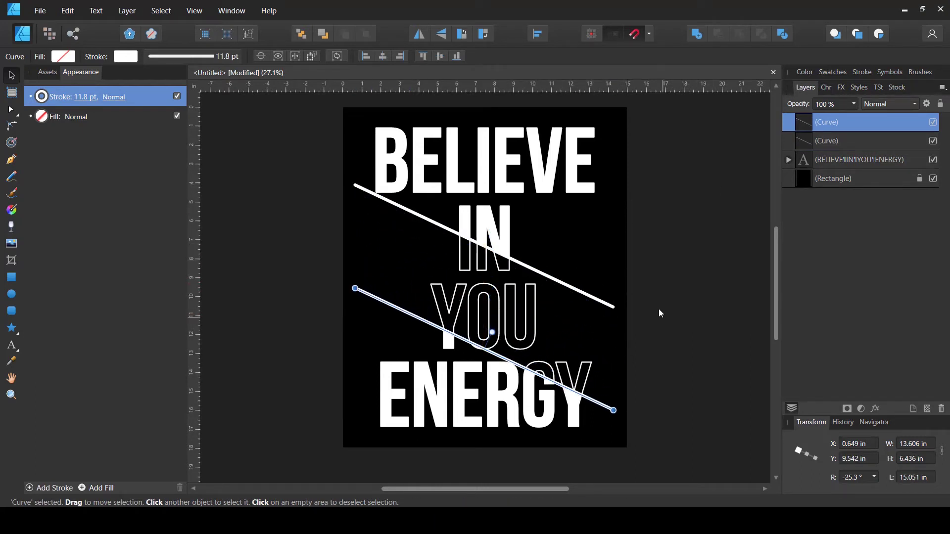
pyautogui.click(741, 280)
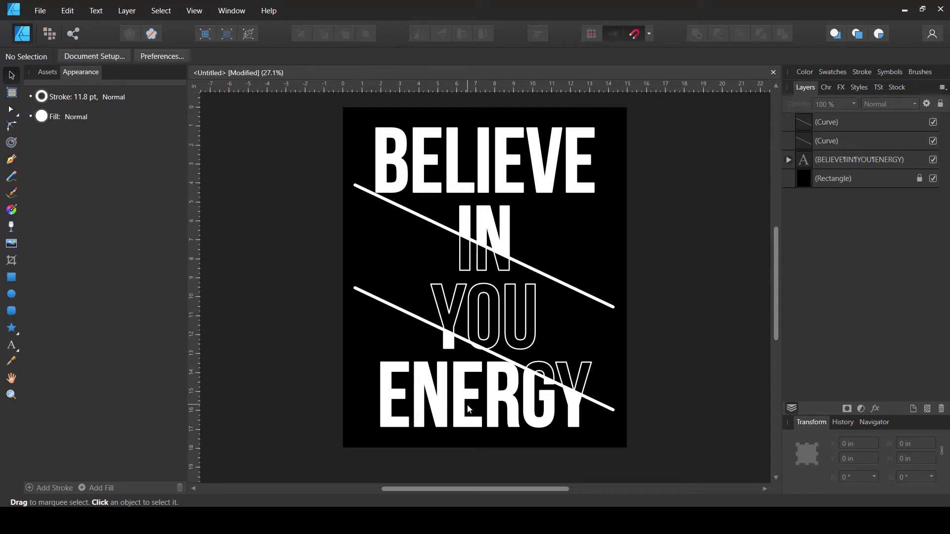
# - Fill the upper clipped shape inside the text with red, using HSL values H 1, S 100, L 57
pyautogui.click(788, 159)
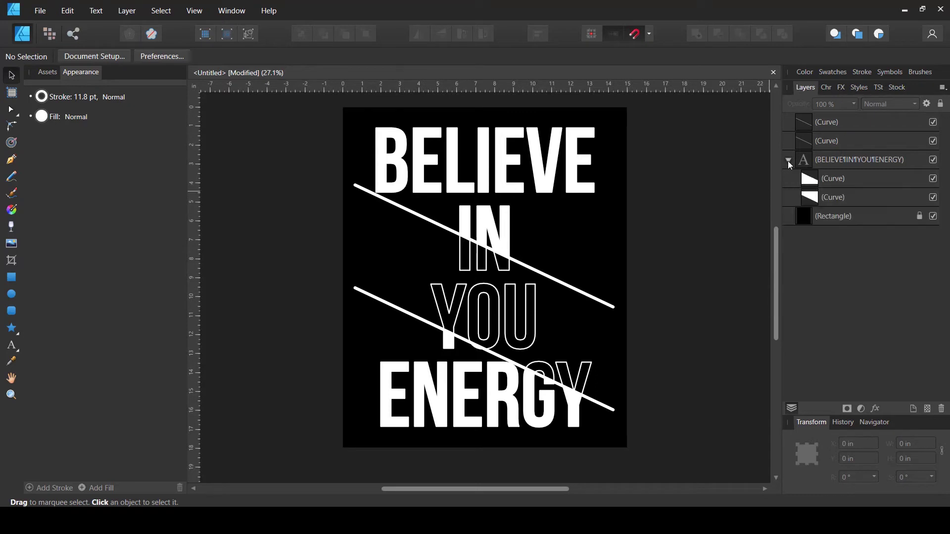
pyautogui.click(809, 198)
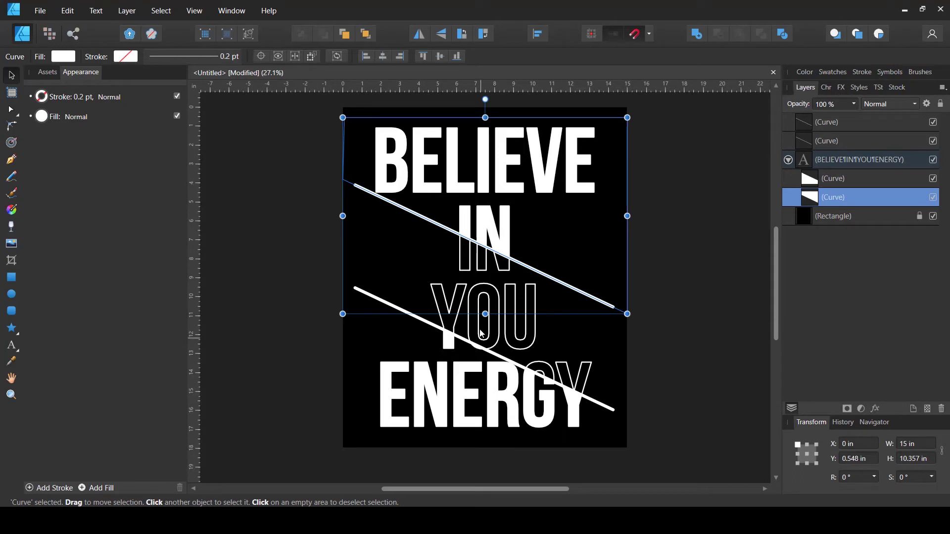
pyautogui.click(65, 57)
pyautogui.click(52, 117)
pyautogui.click(115, 132)
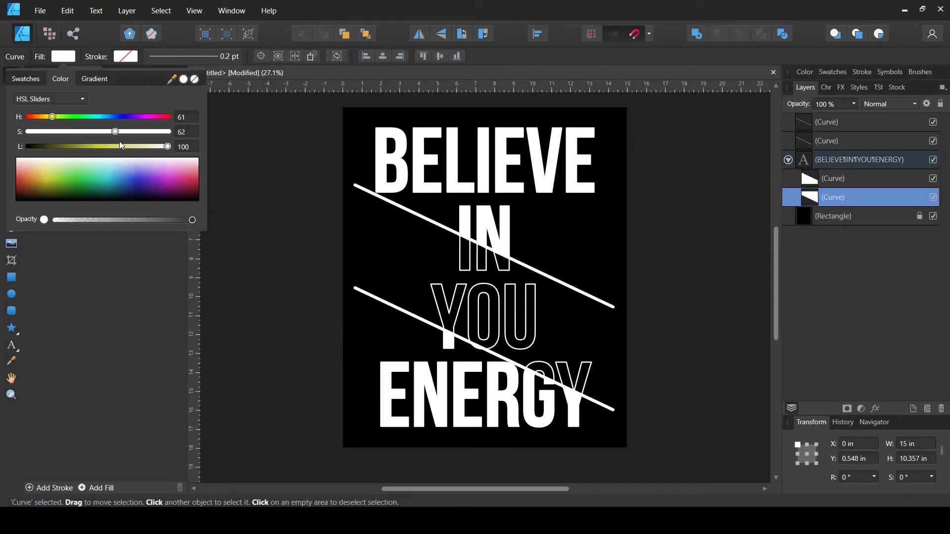
pyautogui.click(117, 146)
pyautogui.click(108, 146)
pyautogui.moveTo(115, 131); pyautogui.dragTo(169, 131)
pyautogui.click(41, 117)
pyautogui.moveTo(41, 117); pyautogui.dragTo(29, 117)
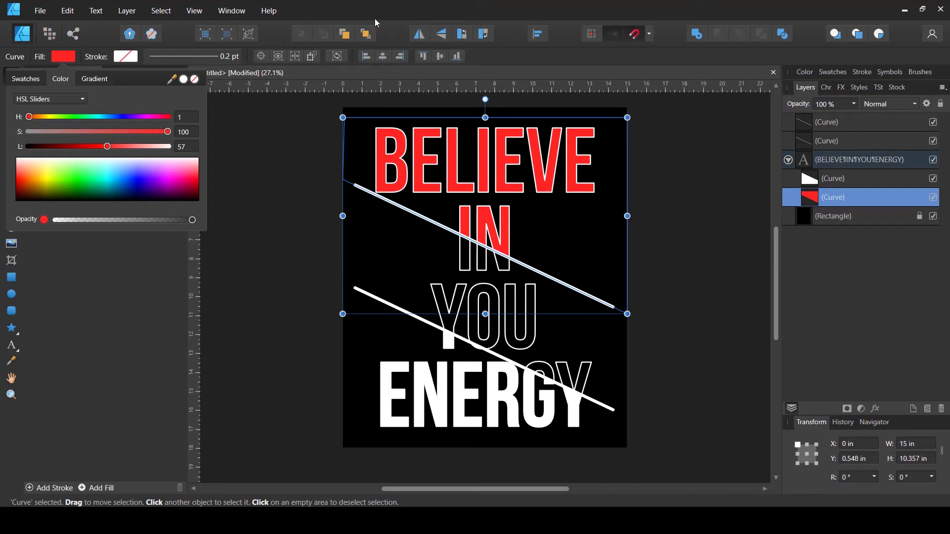
pyautogui.click(391, 13)
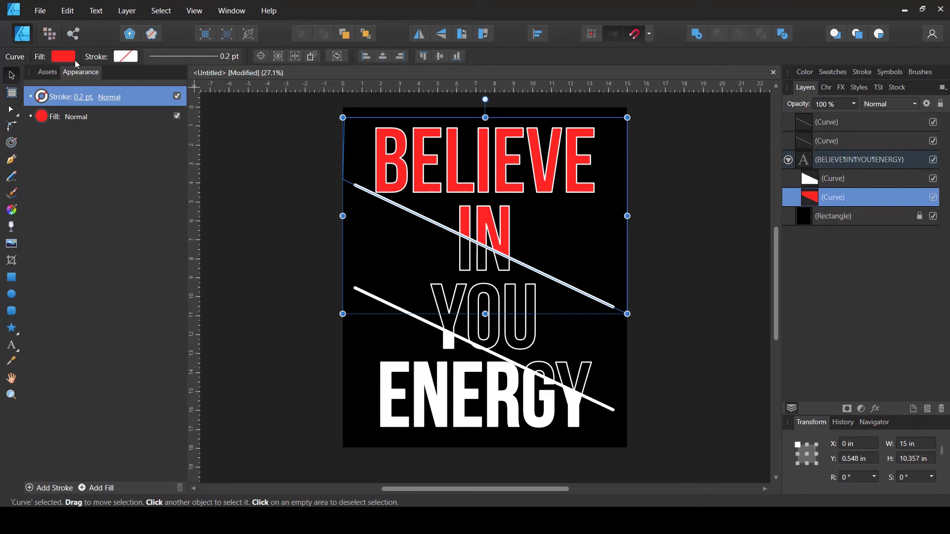
# - Return the upper clipped shape's fill to white by raising its lightness, and collapse the text layer
pyautogui.click(46, 116)
pyautogui.click(74, 126)
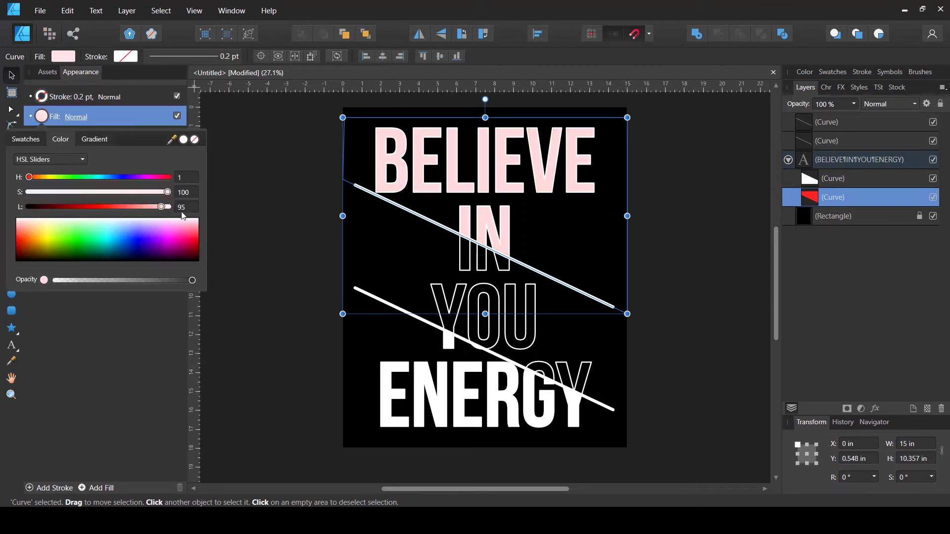
pyautogui.click(684, 232)
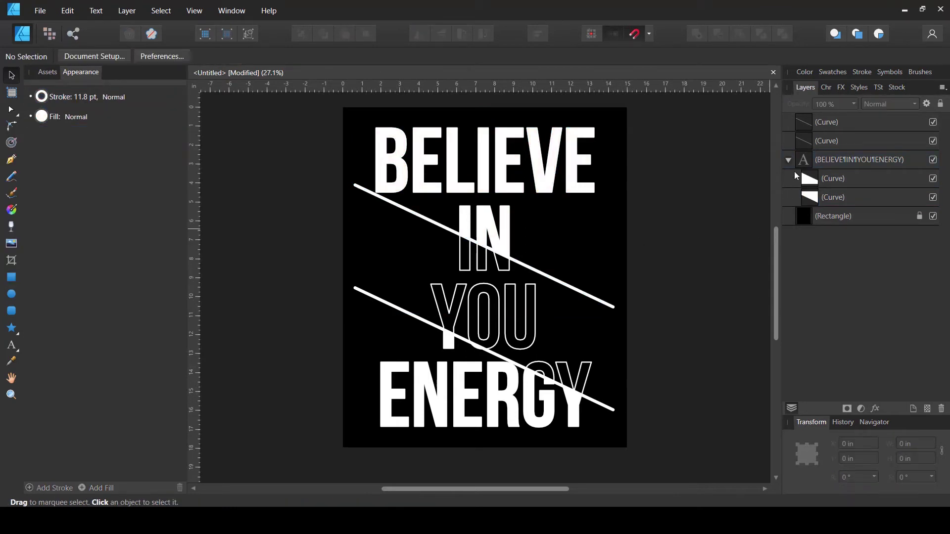
pyautogui.click(789, 159)
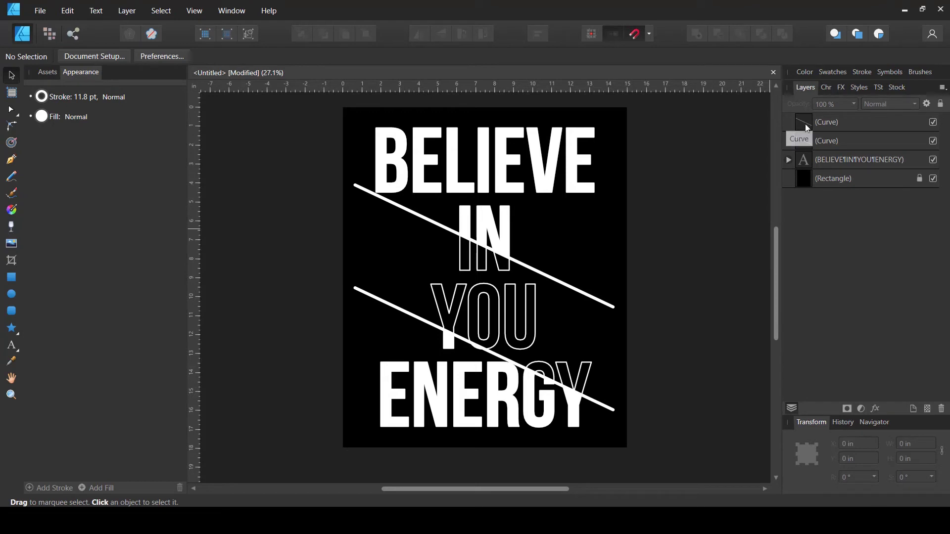
# - Select both diagonal lines and set their stroke width to 8 pt
pyautogui.click(807, 127)
pyautogui.click(810, 141)
pyautogui.click(810, 125)
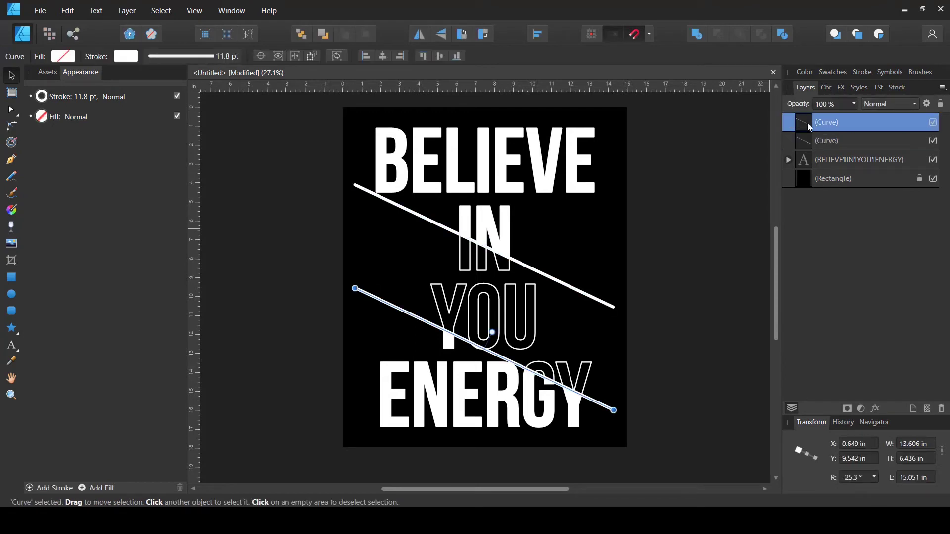
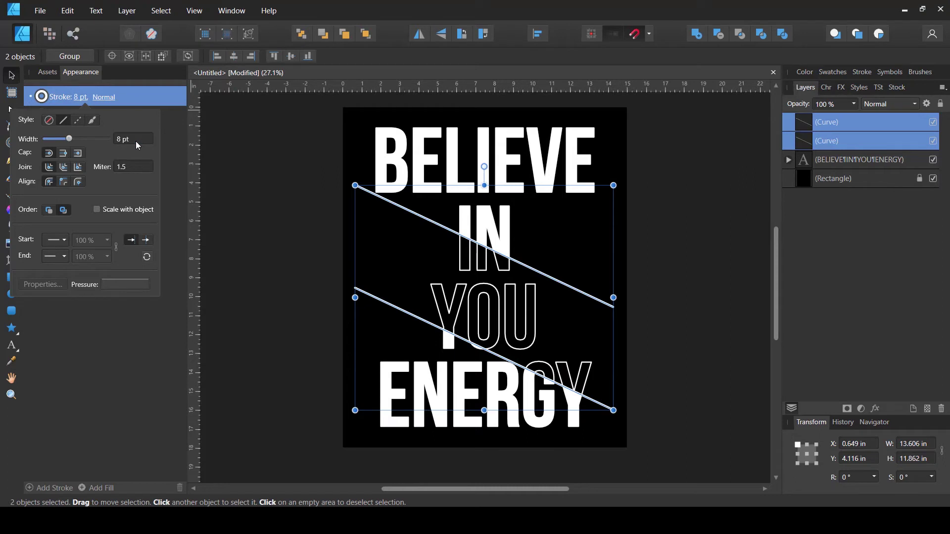
pyautogui.click(682, 173)
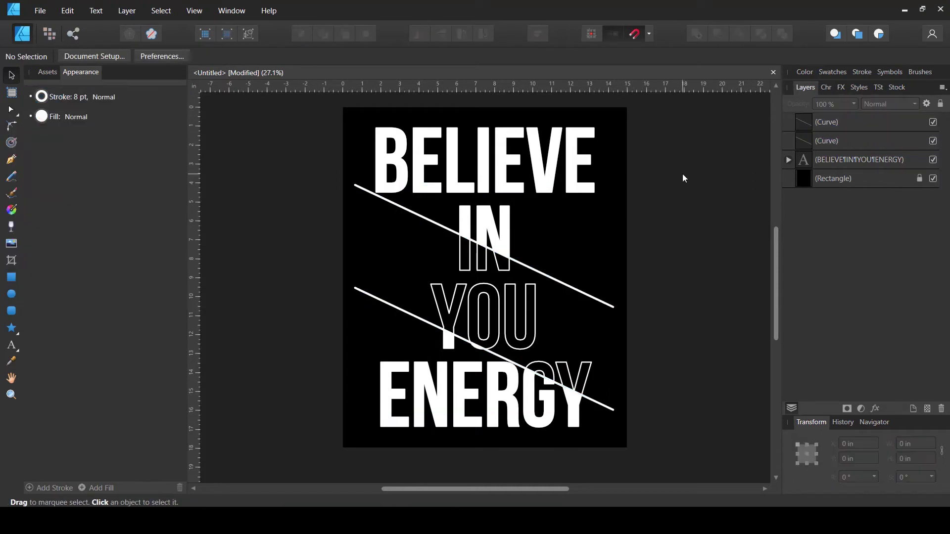
# - Duplicate the upper diagonal line and move the copy straight down by about 0.35 in
pyautogui.click(805, 124)
pyautogui.click(809, 140)
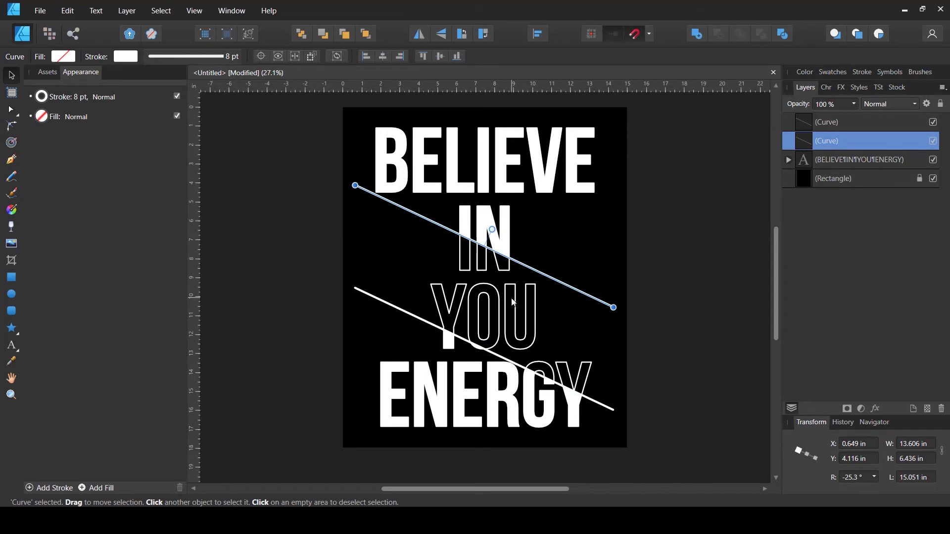
pyautogui.hotkey('ctrl', 'j')
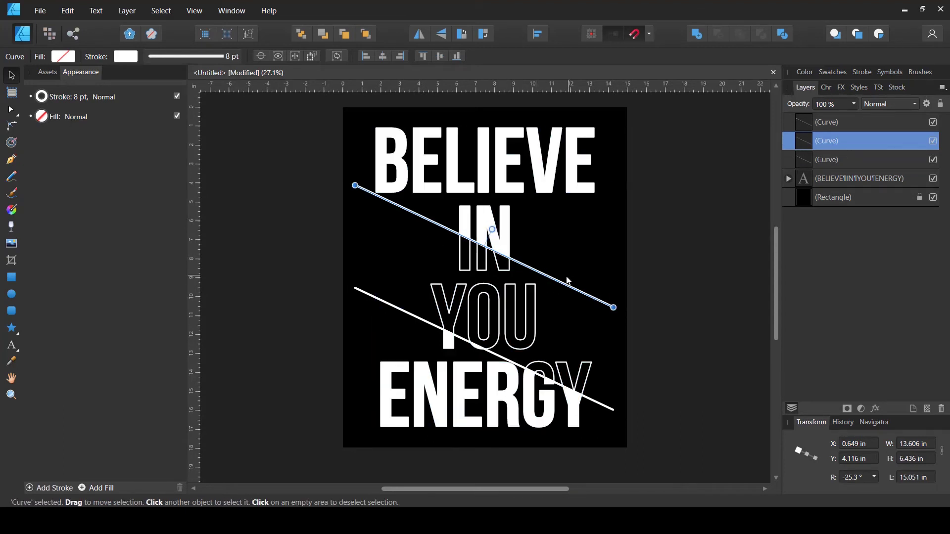
pyautogui.moveTo(565, 287); pyautogui.dragTo(565, 293)
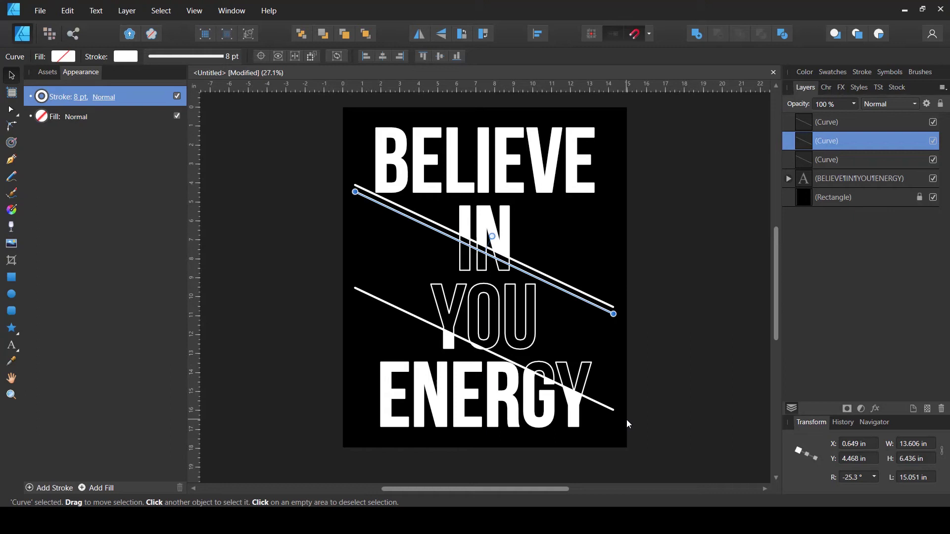
# - Repeat the offset duplication until 15 evenly spaced line copies fill the band down to the lower diagonal line
pyautogui.hotkey('ctrl', 'j')
pyautogui.hotkey('ctrl', 'j')
pyautogui.hotkey('ctrl', 'j')
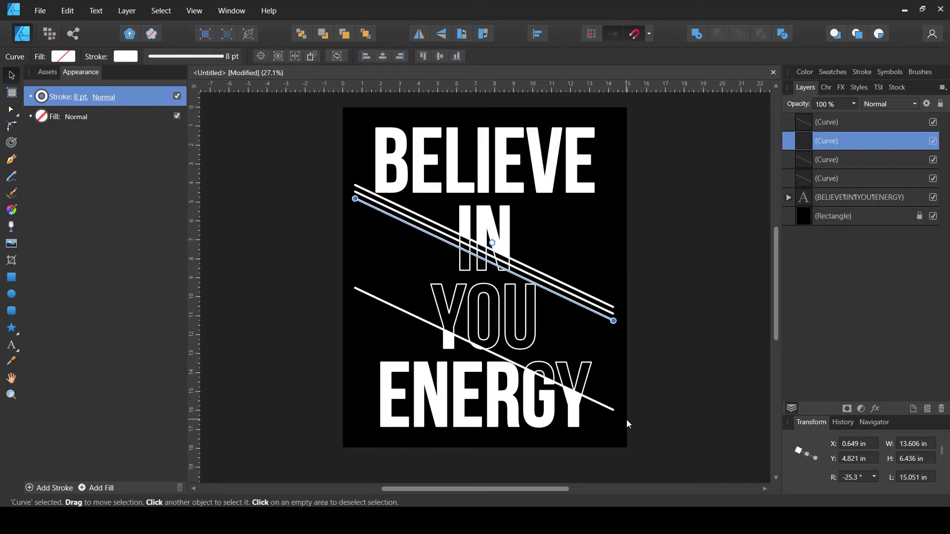
pyautogui.hotkey('ctrl', 'j')
pyautogui.hotkey('ctrl', 'j')
pyautogui.hotkey('ctrl', 'j')
pyautogui.hotkey('ctrl', 'j')
pyautogui.hotkey('ctrl', 'j')
pyautogui.hotkey('ctrl', 'j')
pyautogui.hotkey('ctrl', 'j')
pyautogui.hotkey('ctrl', 'j')
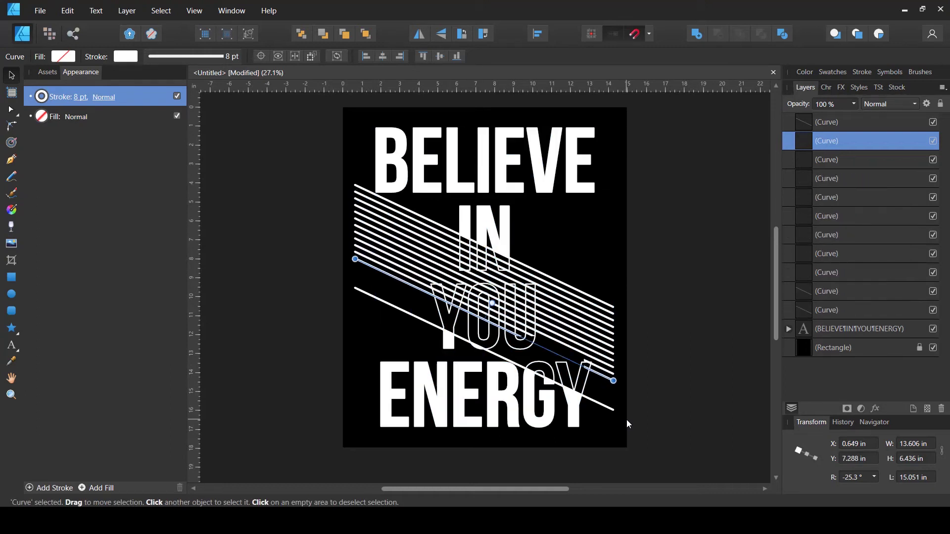
pyautogui.hotkey('ctrl', 'j')
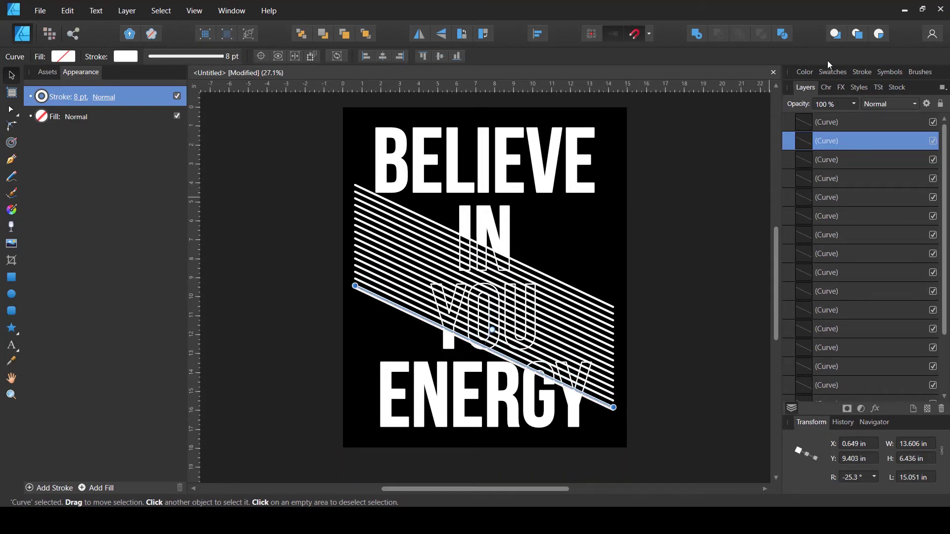
# - Group the 15 evenly spaced line copies and clip the group inside the text layer
pyautogui.scroll(-2, 826, 194)
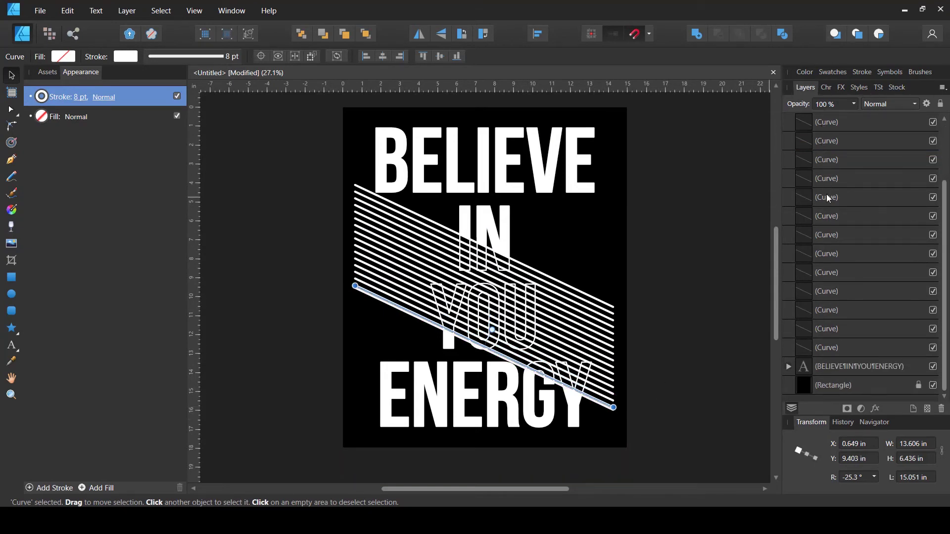
pyautogui.keyDown('shift'); pyautogui.click(829, 328); pyautogui.keyUp('shift')
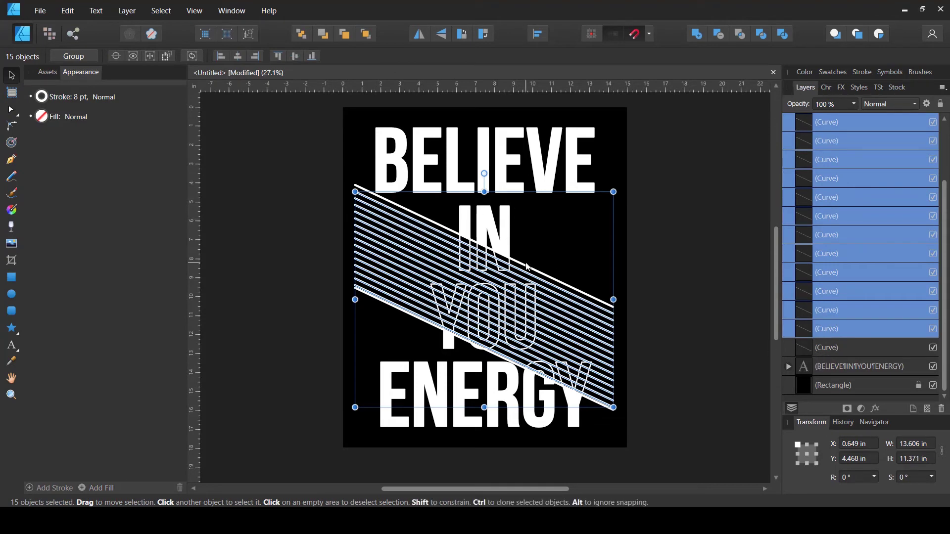
pyautogui.hotkey('ctrl', 'g')
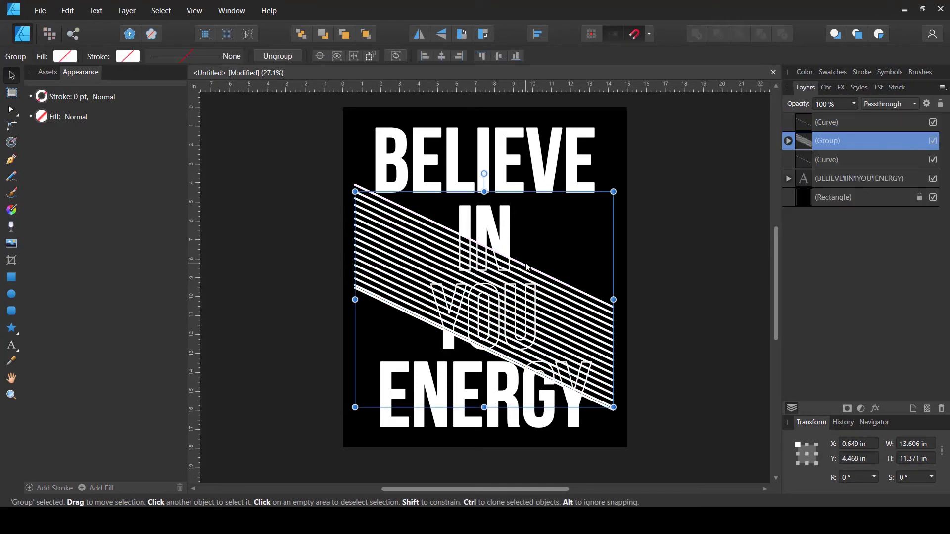
pyautogui.moveTo(817, 165); pyautogui.dragTo(817, 187)
pyautogui.click(713, 214)
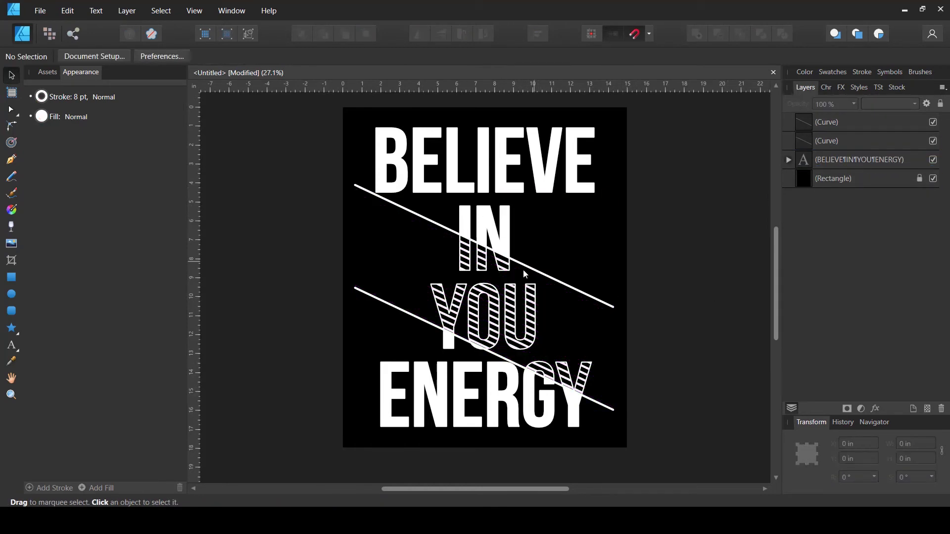
# - Set the stroke colour of both remaining diagonal lines to red (H 360, S 100, L 50) and hide the two lines
pyautogui.click(815, 144)
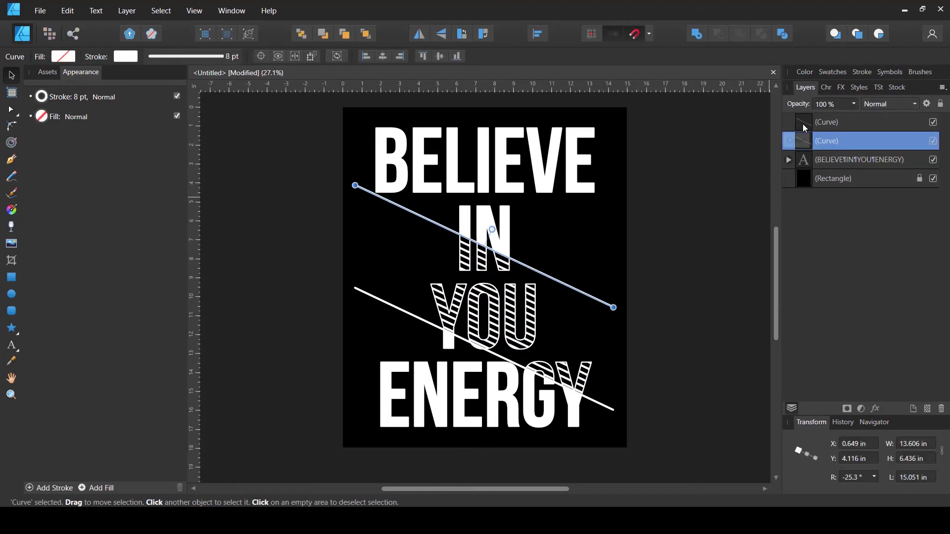
pyautogui.keyDown('shift'); pyautogui.click(804, 122); pyautogui.keyUp('shift')
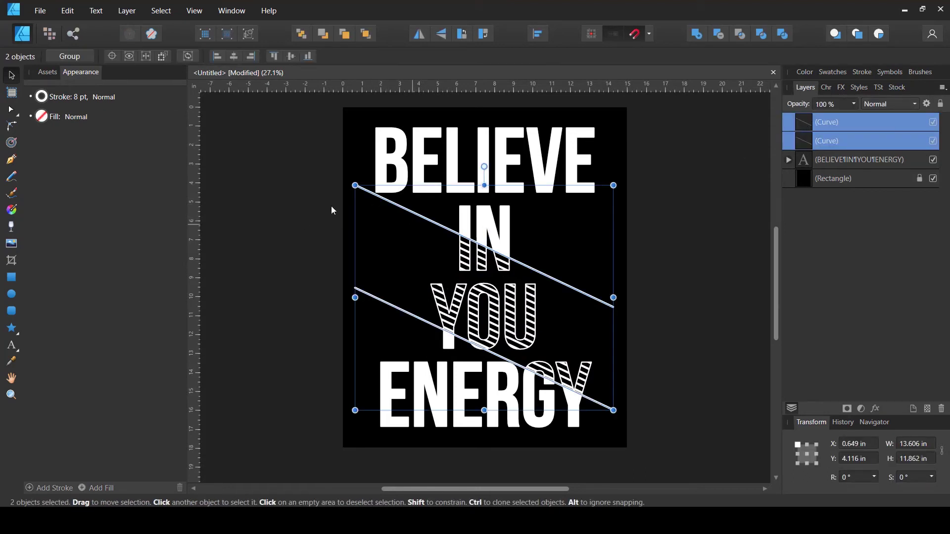
pyautogui.click(43, 99)
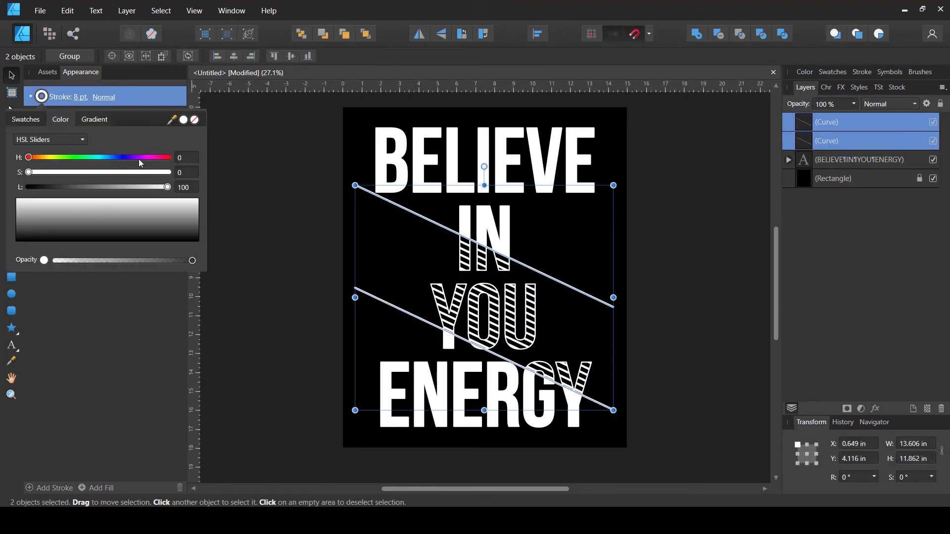
pyautogui.moveTo(141, 160)
pyautogui.mouseDown()
pyautogui.moveTo(168, 157)
pyautogui.moveTo(112, 187)
pyautogui.mouseUp()
pyautogui.click(149, 172)
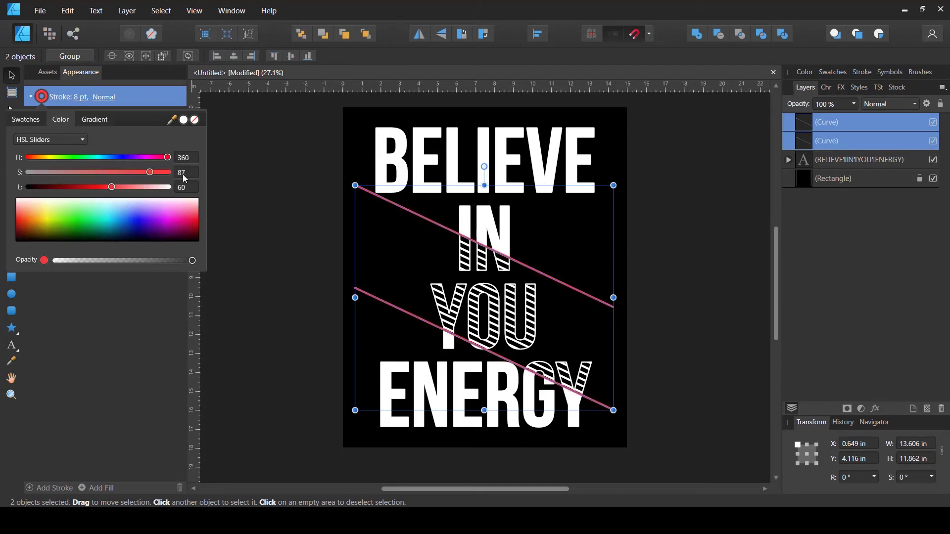
pyautogui.scroll(13, 184, 174)
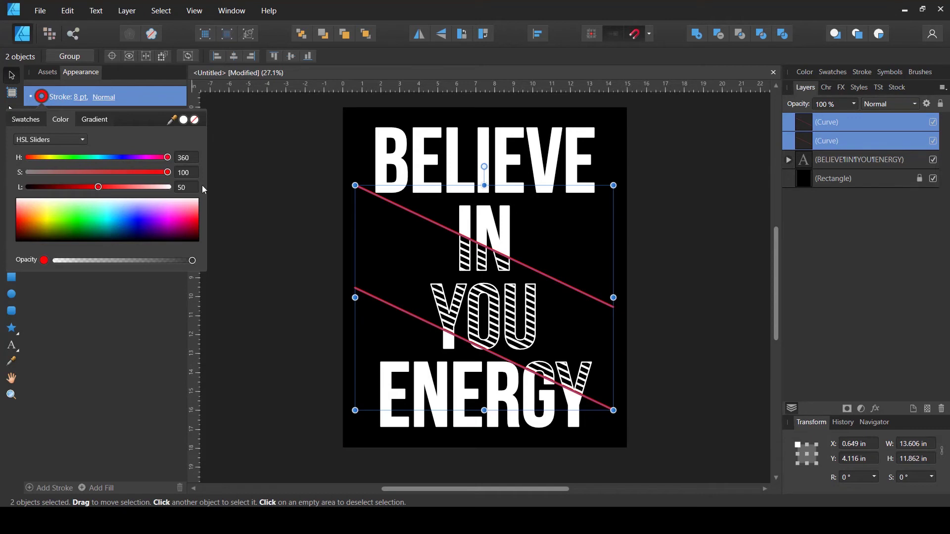
pyautogui.click(638, 188)
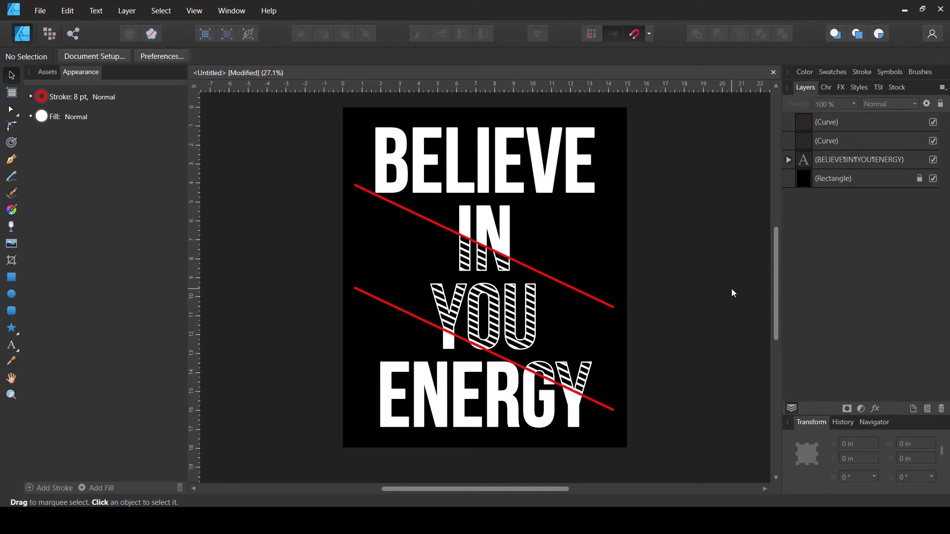
pyautogui.click(932, 140)
pyautogui.click(932, 121)
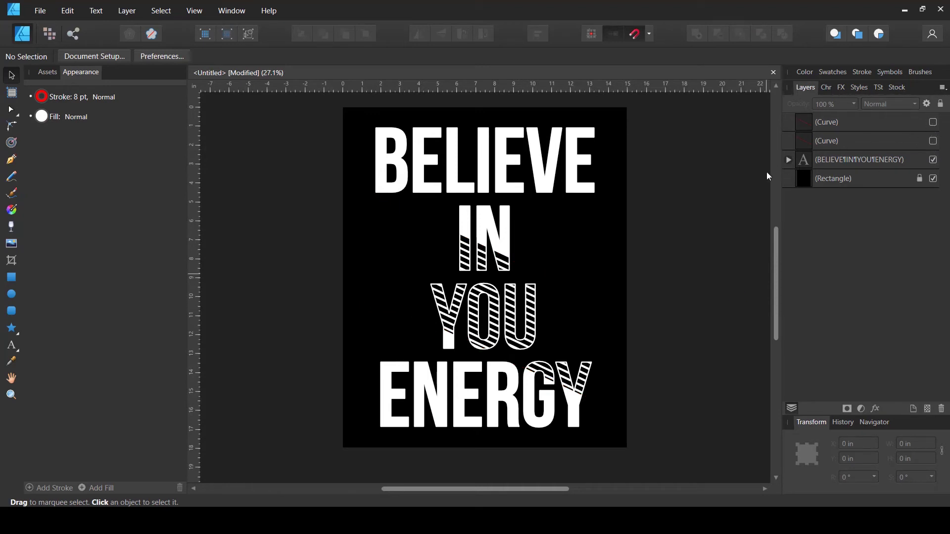
# - Remove the outline stroke from the BELIEVE IN YOU ENERGY text
pyautogui.click(806, 165)
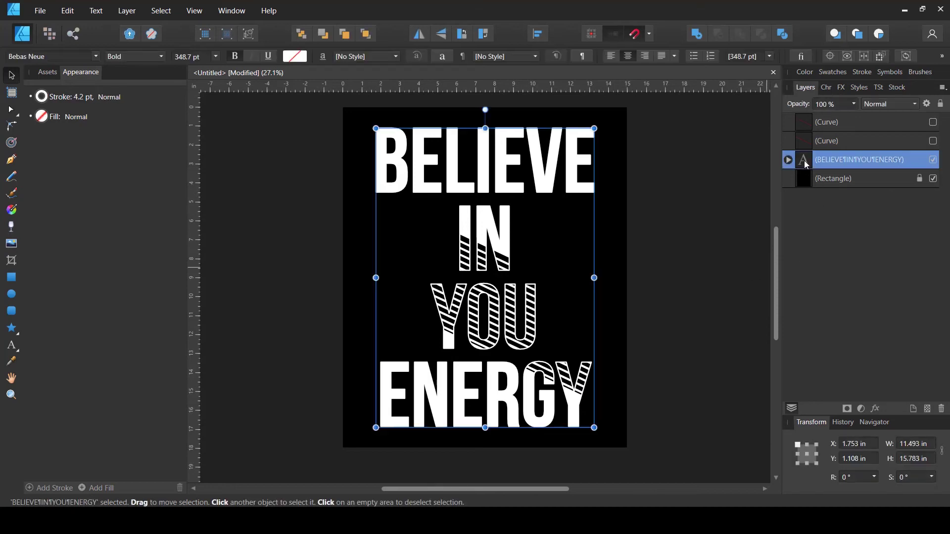
pyautogui.click(43, 100)
pyautogui.click(42, 98)
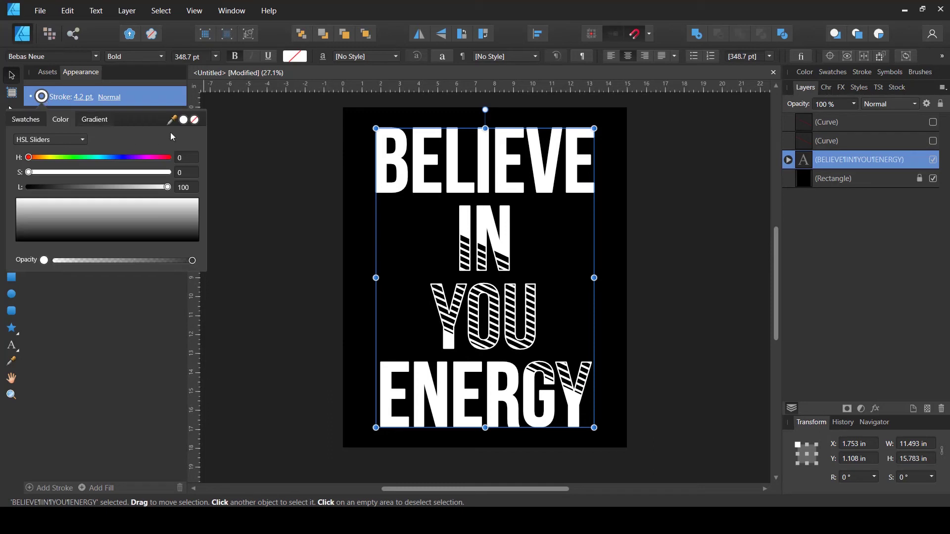
pyautogui.click(194, 125)
pyautogui.click(678, 221)
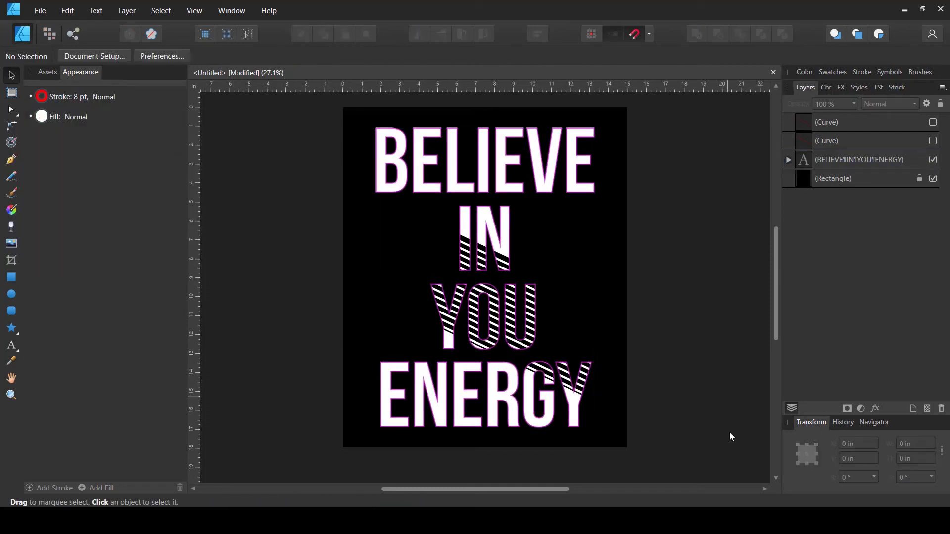
# - Expand the text layer and set the upper clipped shape's fill to turquoise (H 173, S 99, L 62)
pyautogui.click(789, 159)
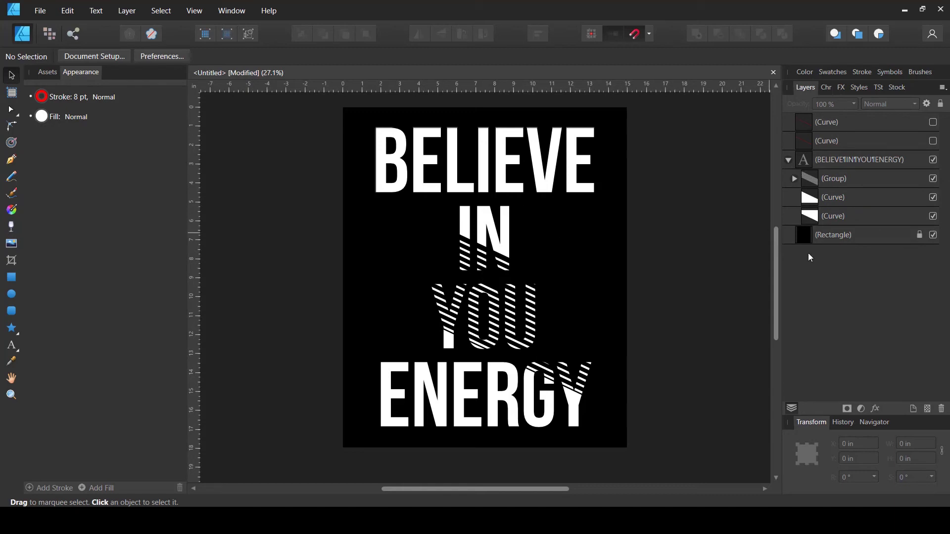
pyautogui.click(816, 217)
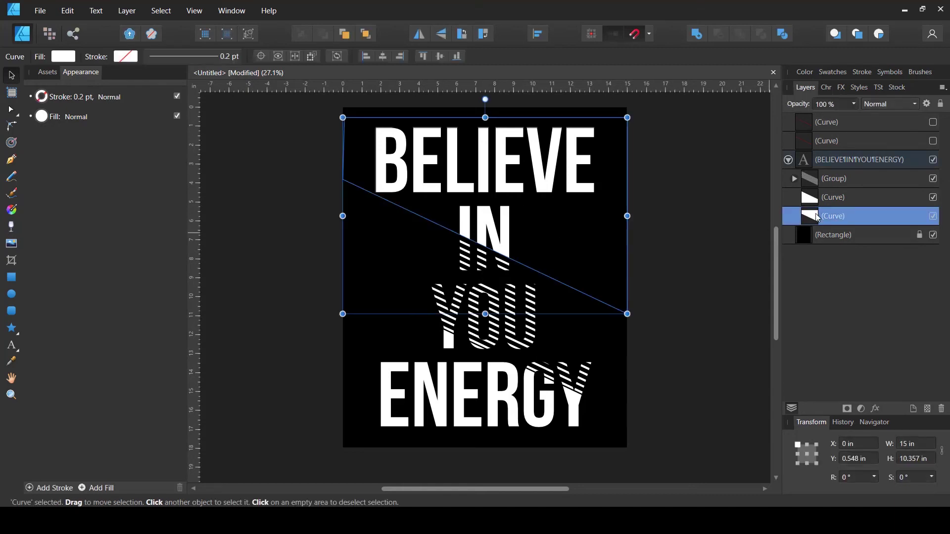
pyautogui.click(65, 58)
pyautogui.moveTo(70, 119); pyautogui.dragTo(55, 133)
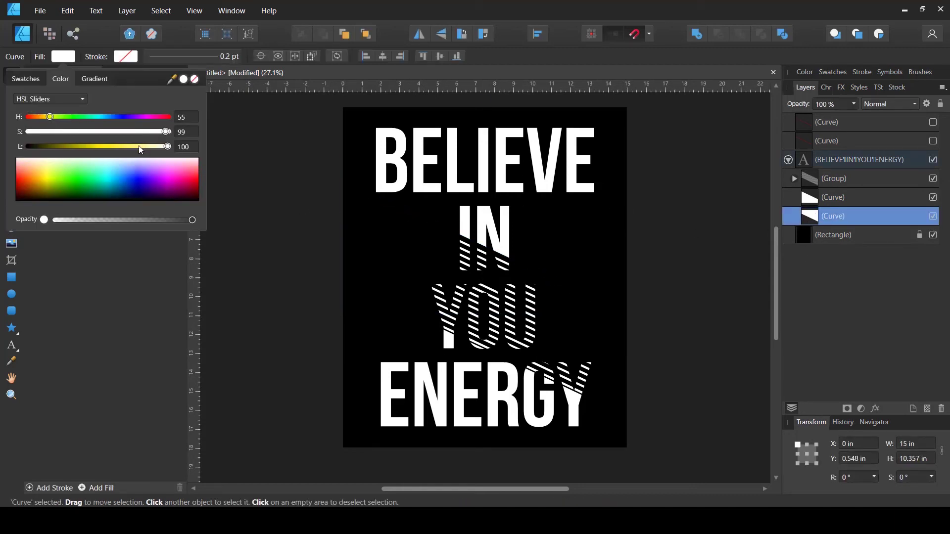
pyautogui.moveTo(138, 145); pyautogui.dragTo(108, 141)
pyautogui.moveTo(55, 117); pyautogui.dragTo(98, 123)
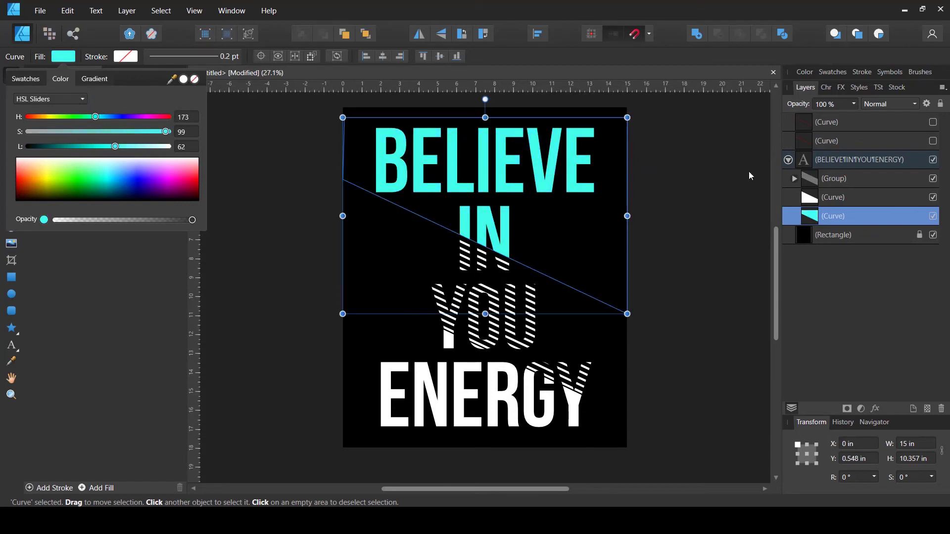
# - Set the lower clipped shape's fill to red (H 0, S 95, L 60)
pyautogui.click(816, 203)
pyautogui.click(816, 201)
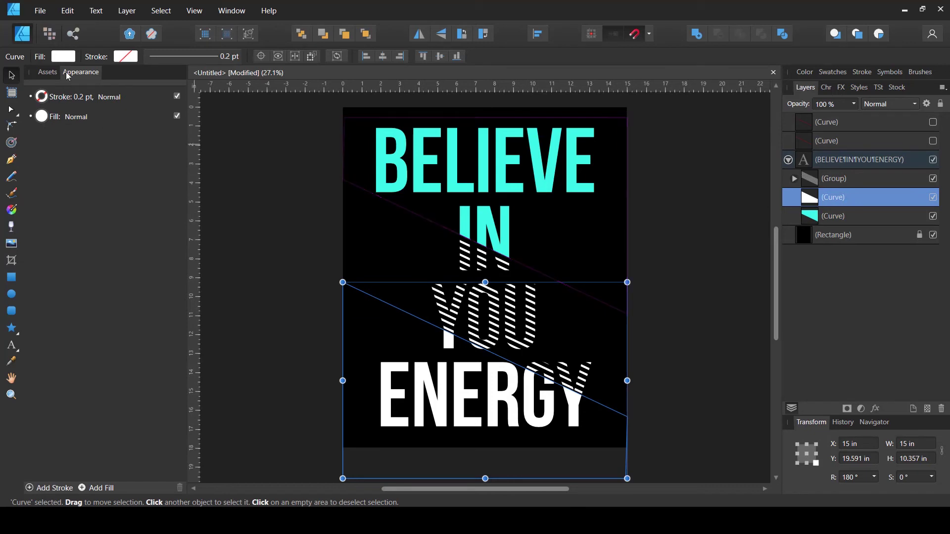
pyautogui.click(63, 57)
pyautogui.moveTo(55, 132); pyautogui.dragTo(114, 147)
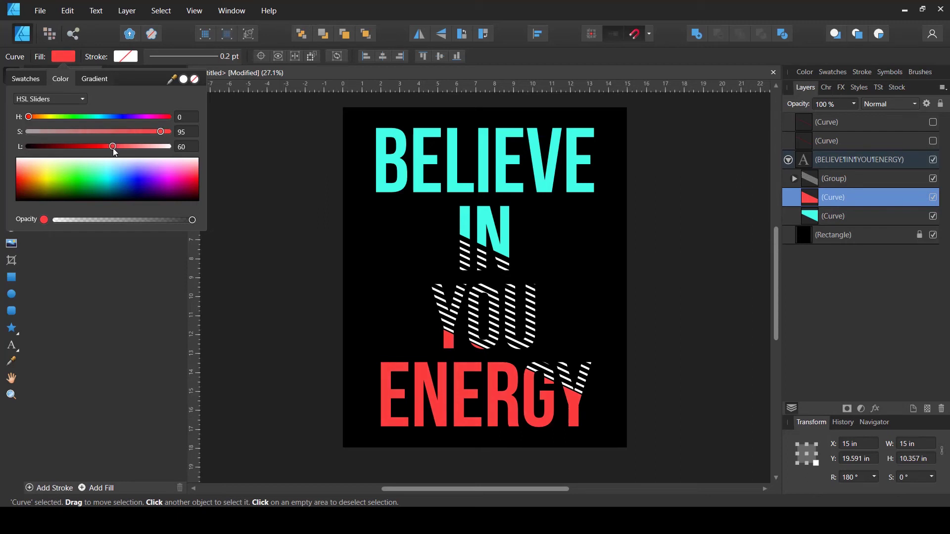
pyautogui.click(694, 217)
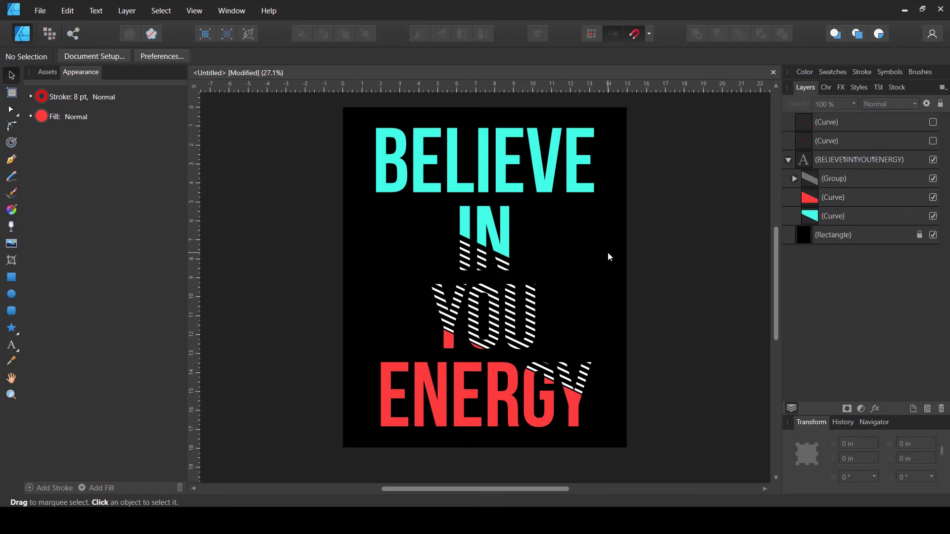
# - Replace the poster text with BE, A, NICE and HUMAN on four separate lines
pyautogui.click(807, 161)
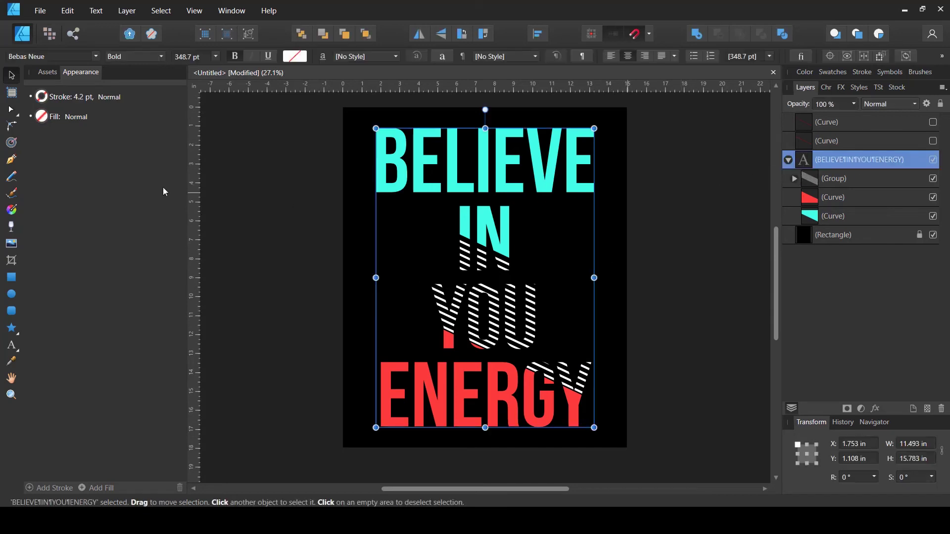
pyautogui.press('t')
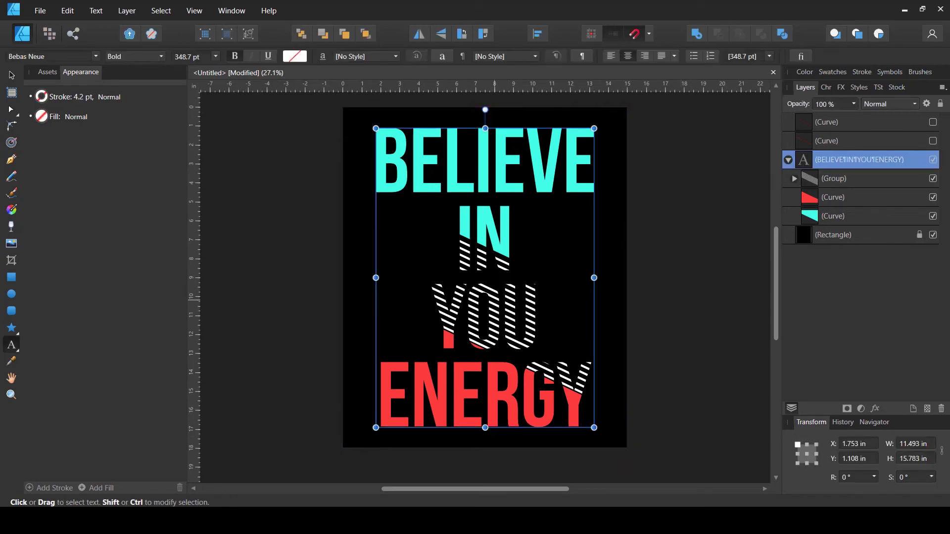
pyautogui.moveTo(376, 130); pyautogui.dragTo(580, 418)
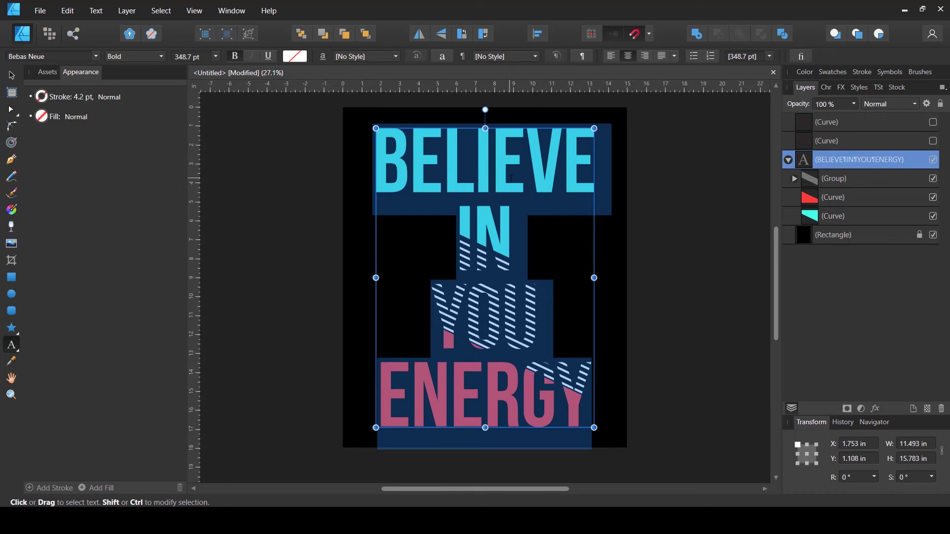
pyautogui.write('BE')
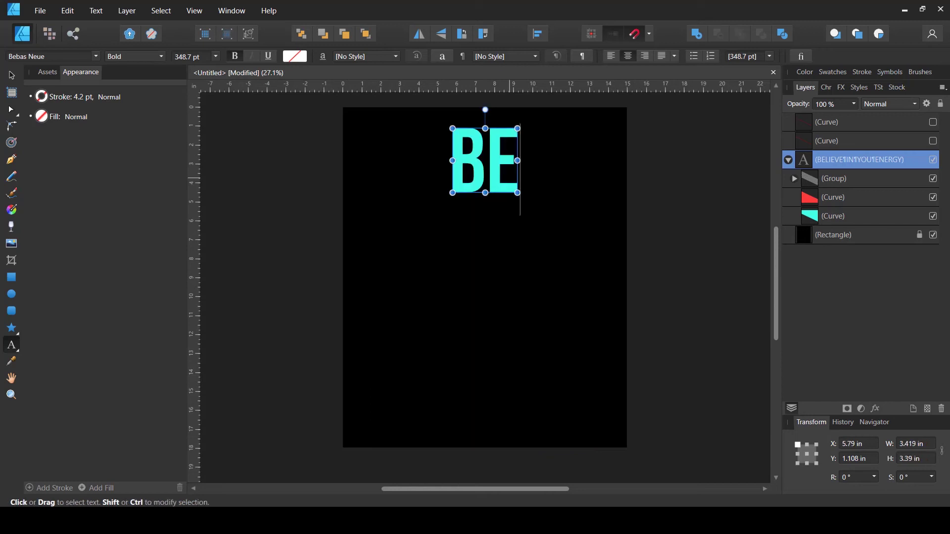
pyautogui.press('Return')
pyautogui.write('A')
pyautogui.press('Return')
pyautogui.write('N')
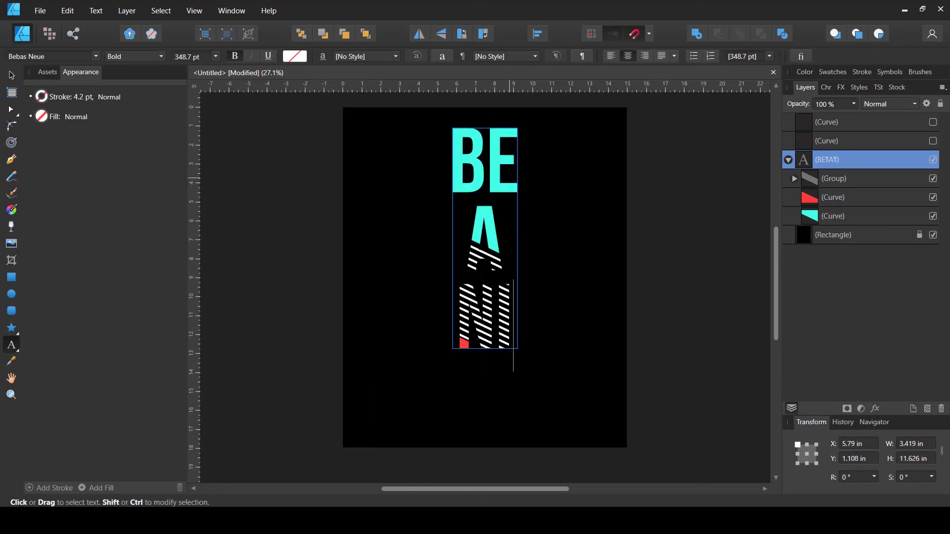
pyautogui.write('ICE HUMAN')
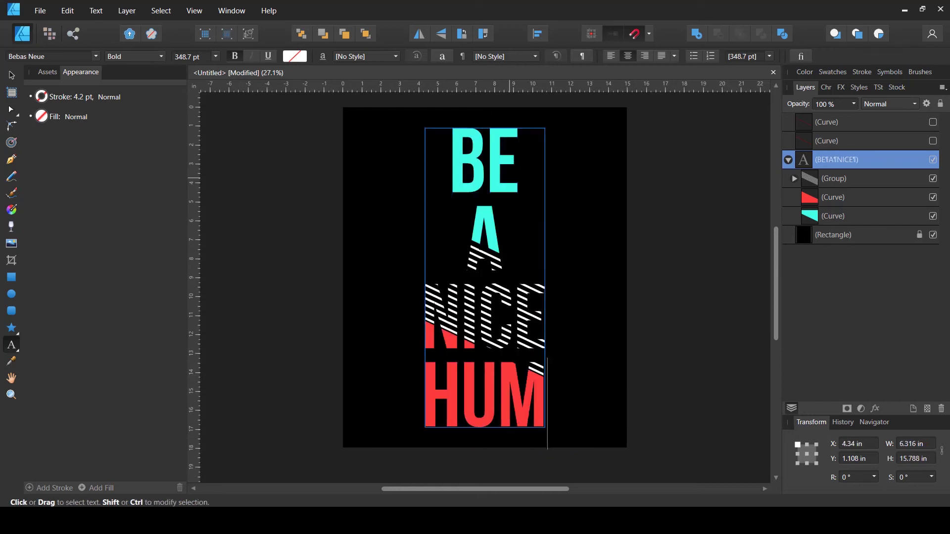
pyautogui.press('Escape')
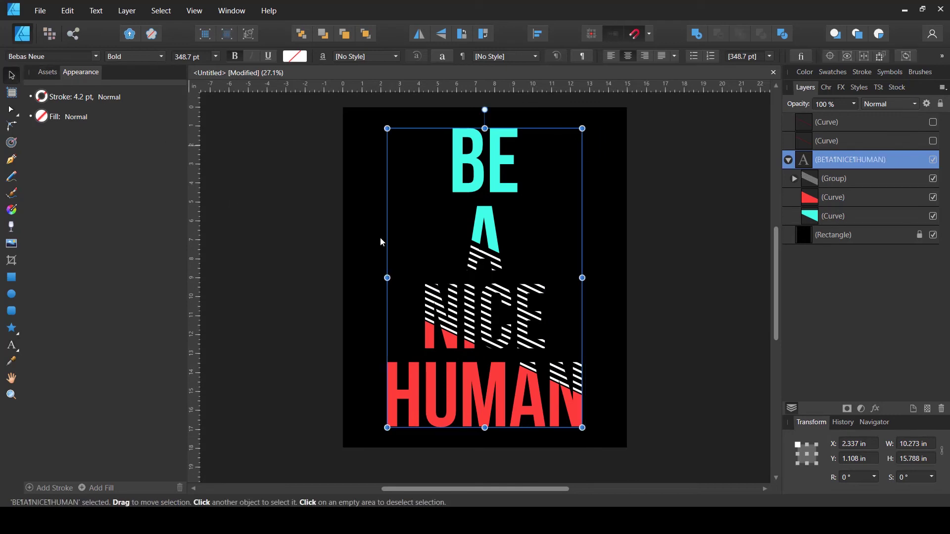
pyautogui.click(700, 355)
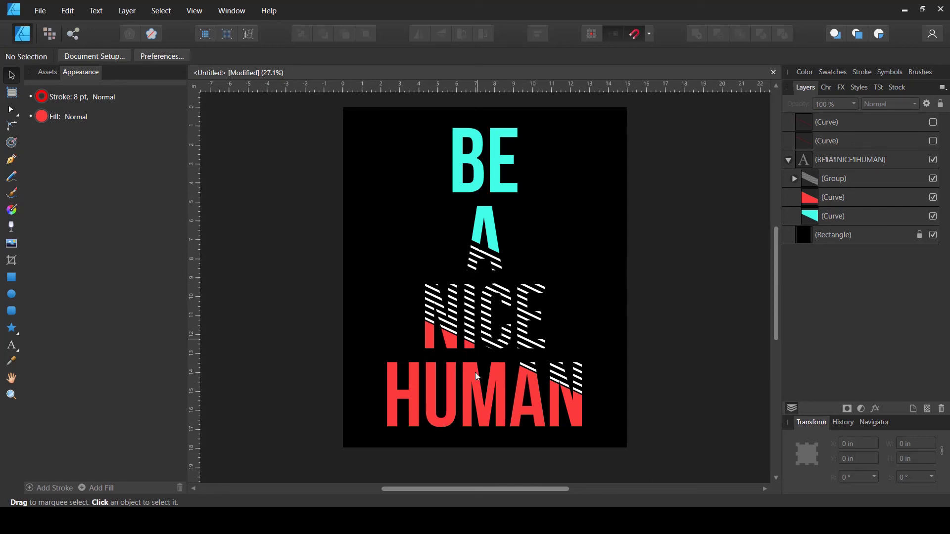
# - Replace the poster text with NEVER, STOP and TRYING on three lines, and move the text block to the centre of the page
pyautogui.click(11, 345)
pyautogui.moveTo(452, 149); pyautogui.dragTo(581, 409)
pyautogui.press('Escape')
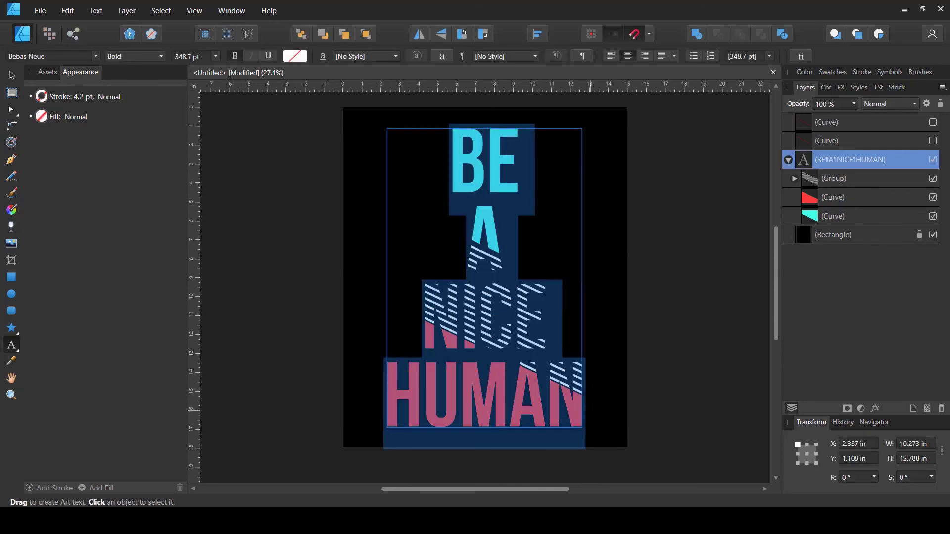
pyautogui.write('NEVER')
pyautogui.press('Return')
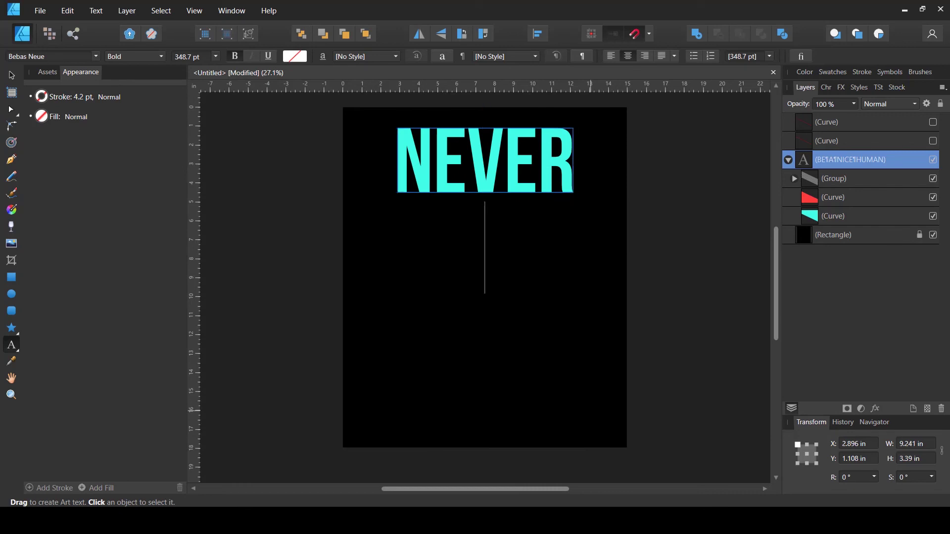
pyautogui.write('STOP')
pyautogui.press('Return')
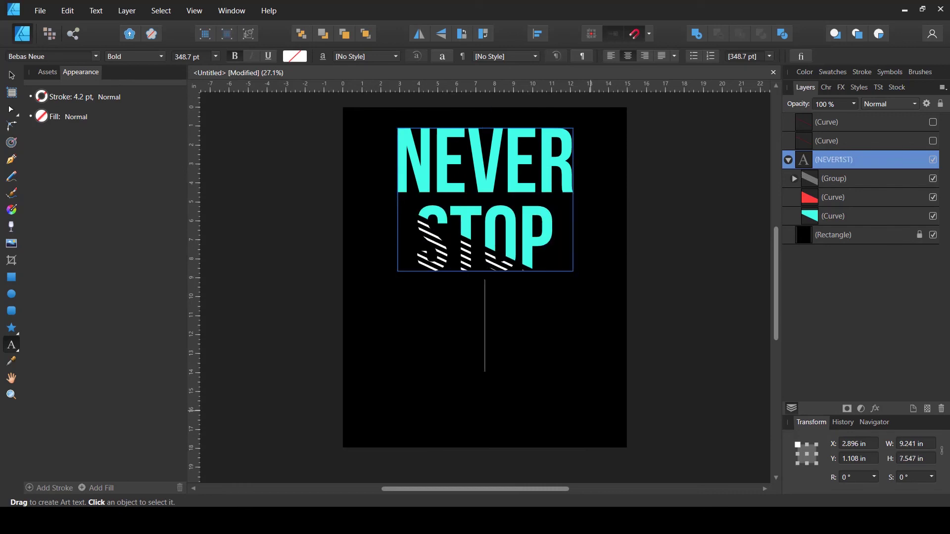
pyautogui.write('TRYING')
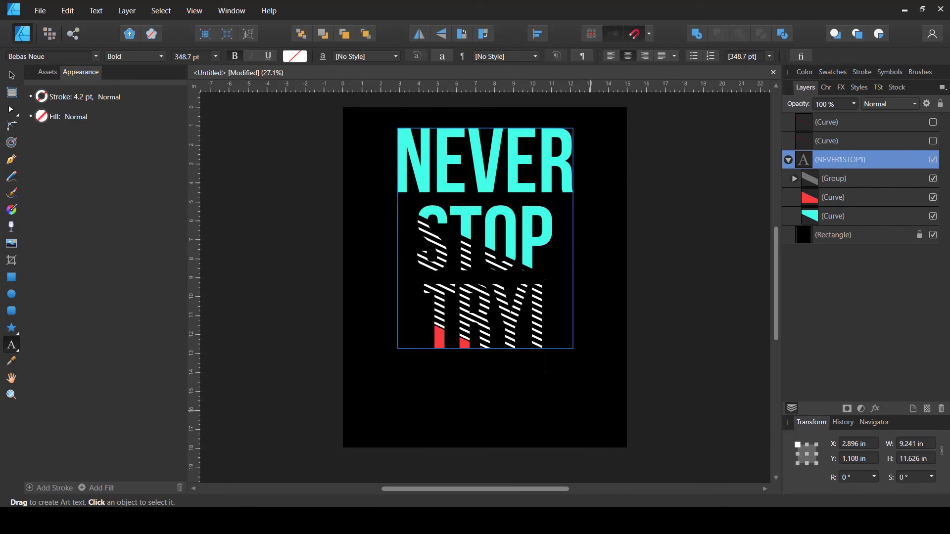
pyautogui.click(12, 75)
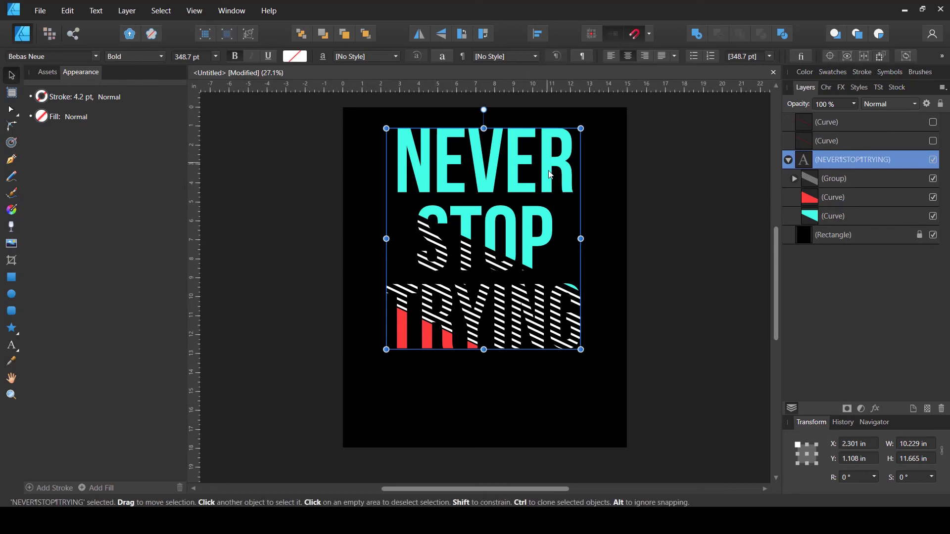
pyautogui.moveTo(538, 165)
pyautogui.mouseDown()
pyautogui.moveTo(550, 207)
pyautogui.moveTo(554, 166)
pyautogui.moveTo(539, 214)
pyautogui.moveTo(553, 174)
pyautogui.moveTo(562, 177)
pyautogui.moveTo(554, 203)
pyautogui.moveTo(560, 167)
pyautogui.moveTo(543, 202)
pyautogui.moveTo(553, 177)
pyautogui.moveTo(557, 200)
pyautogui.moveTo(547, 200)
pyautogui.mouseUp()
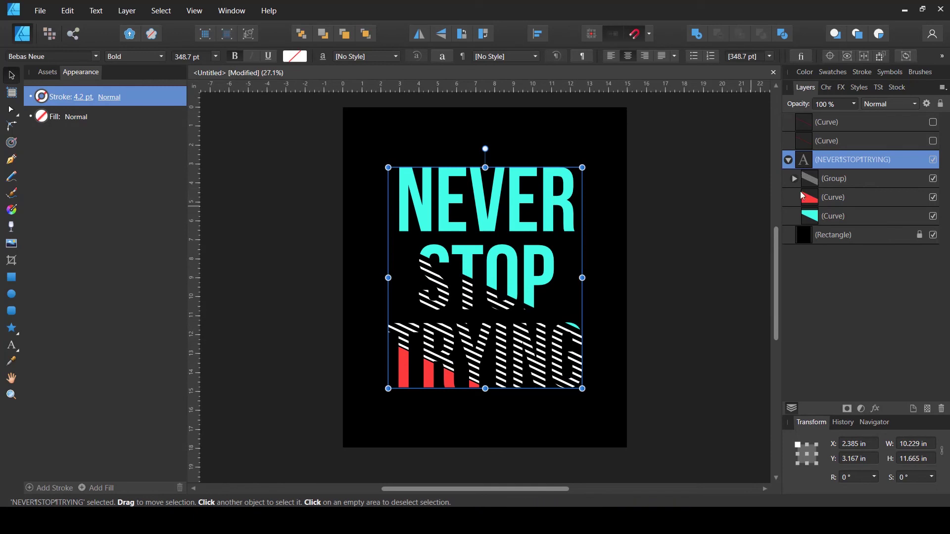
# - Move the striped group and the red and turquoise clipped shapes up together so all three diagonal areas cross the NEVER STOP TRYING text
pyautogui.click(858, 184)
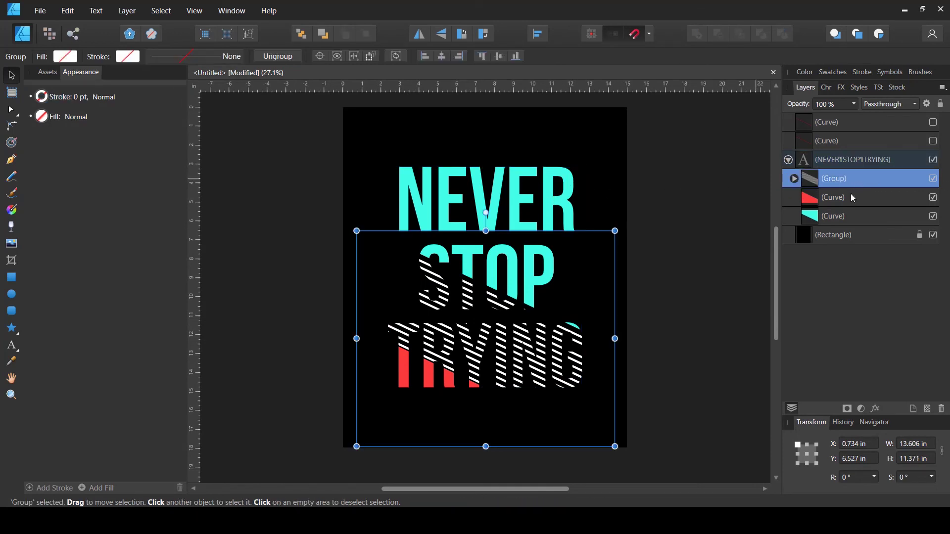
pyautogui.keyDown('shift'); pyautogui.click(829, 218); pyautogui.keyUp('shift')
pyautogui.moveTo(592, 278); pyautogui.dragTo(578, 298)
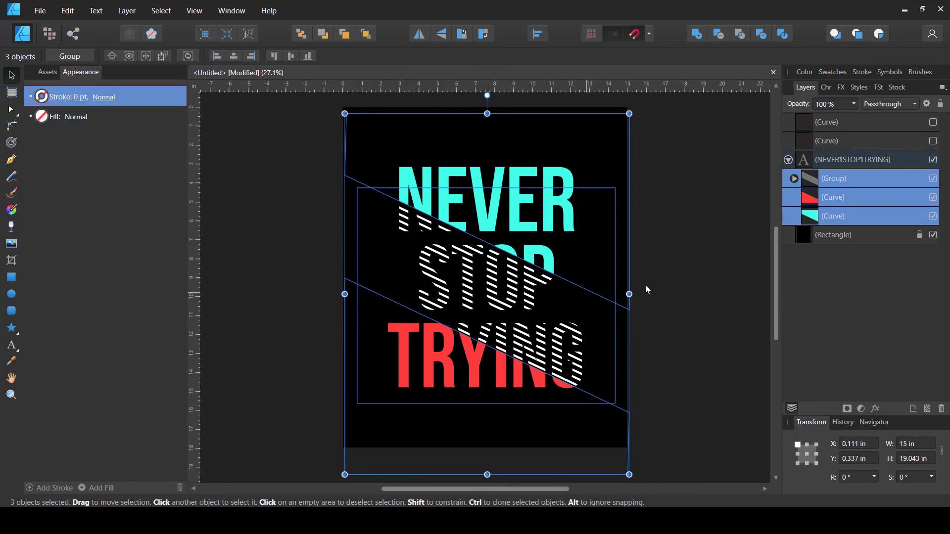
pyautogui.click(728, 257)
# - Enlarge the NEVER STOP TRYING text block proportionally from its centre until it nearly fills the page width
pyautogui.click(809, 160)
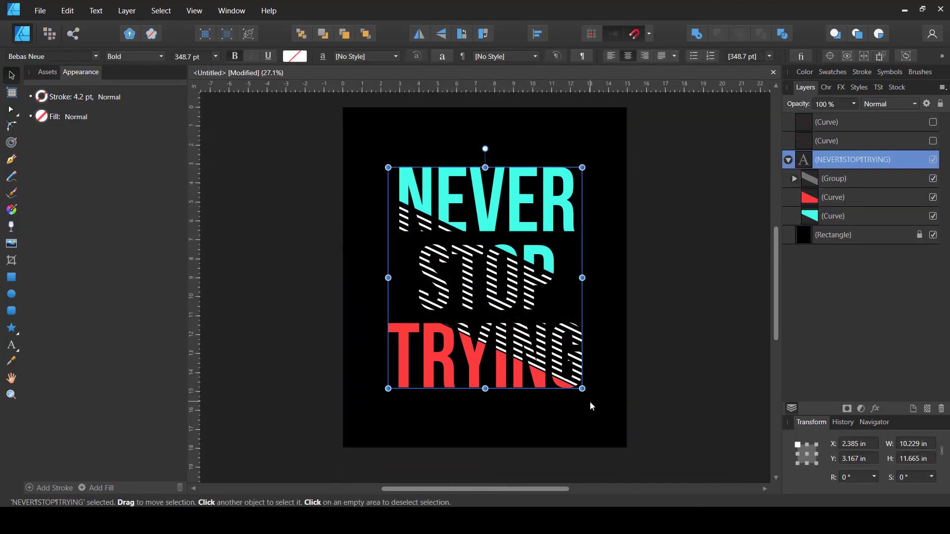
pyautogui.moveTo(582, 389); pyautogui.dragTo(607, 434)
pyautogui.click(750, 285)
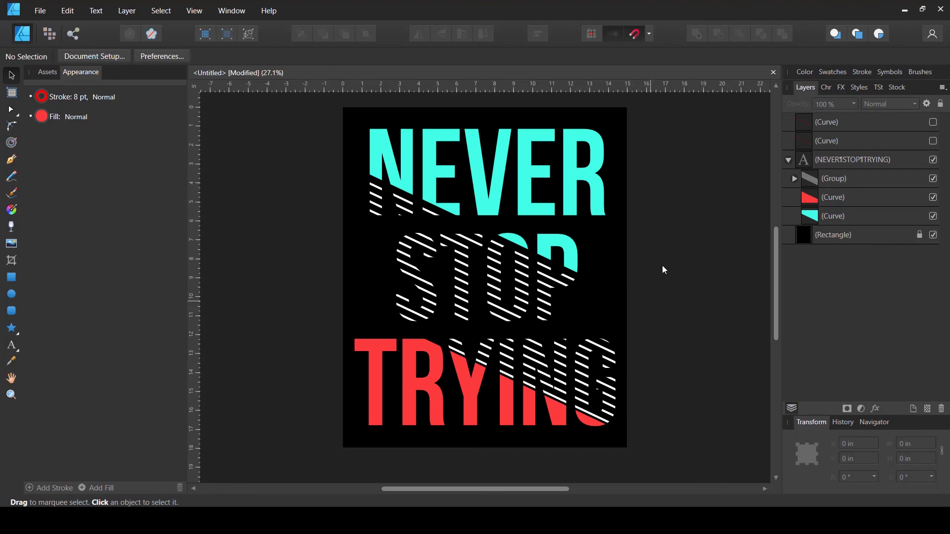
# - Make the two hidden red diagonal line curves above the text layer visible
pyautogui.click(819, 138)
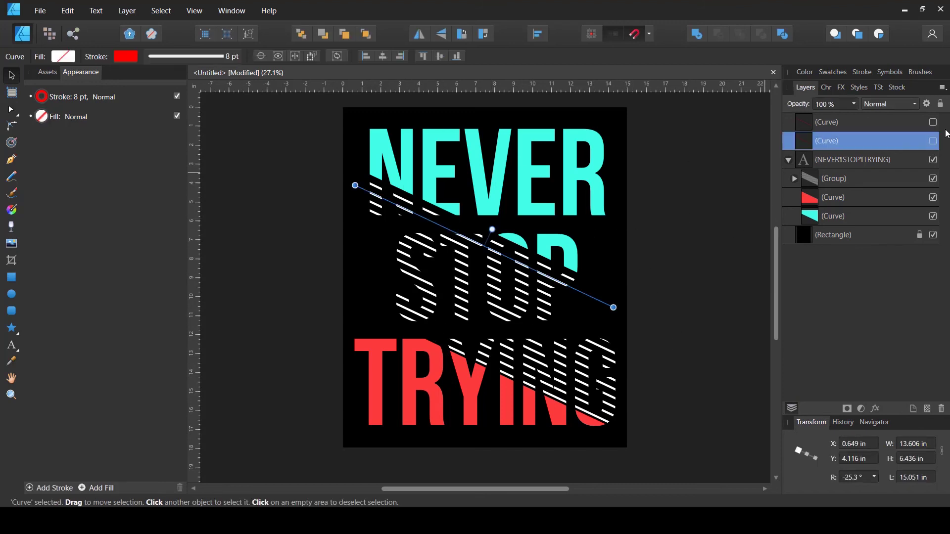
pyautogui.click(934, 142)
pyautogui.click(933, 122)
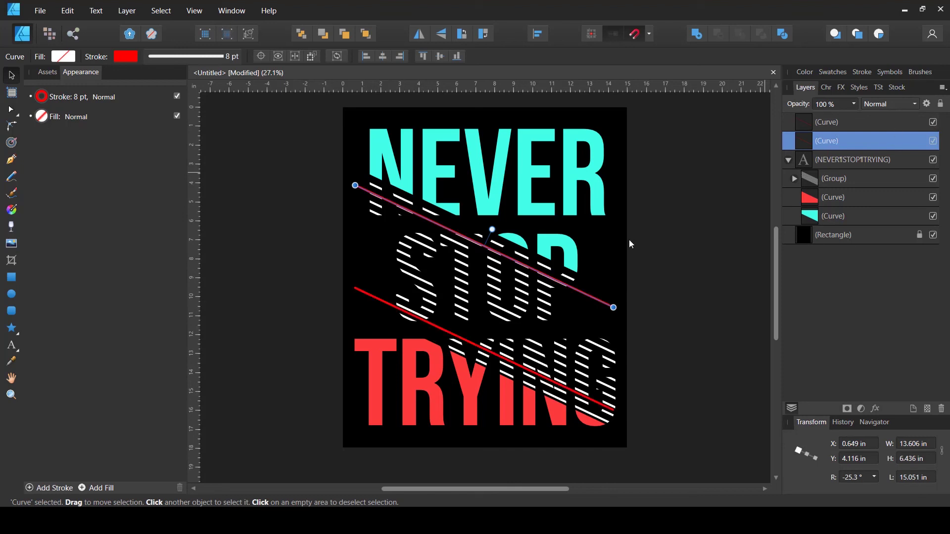
pyautogui.click(703, 244)
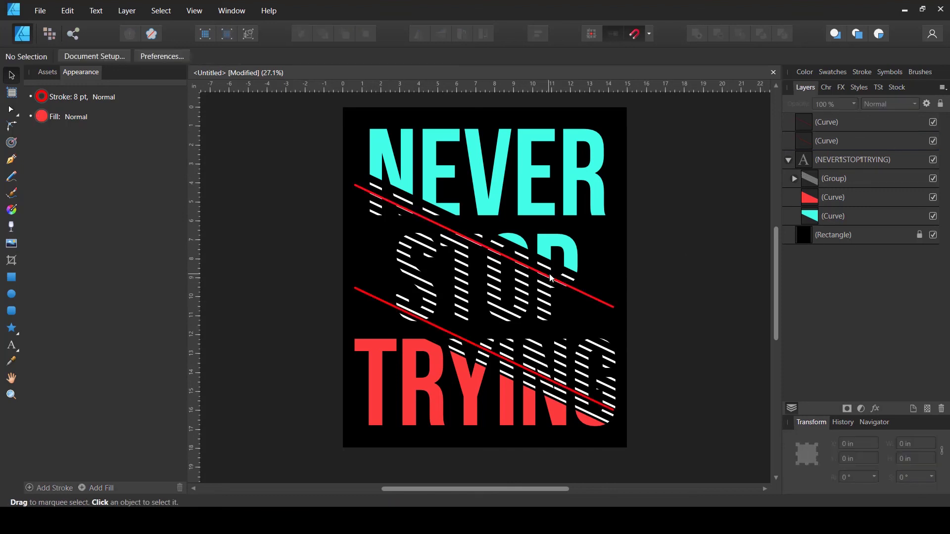
# - Move the two red diagonal lines onto the upper and lower edges of the striped area, and hide both lines again
pyautogui.moveTo(548, 283); pyautogui.dragTo(553, 260)
pyautogui.click(82, 96)
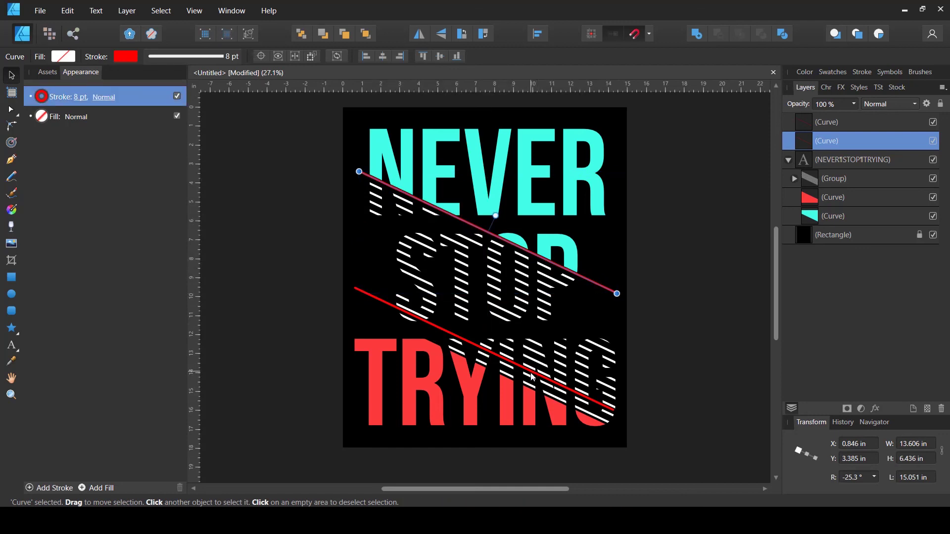
pyautogui.moveTo(531, 378); pyautogui.dragTo(533, 390)
pyautogui.click(698, 300)
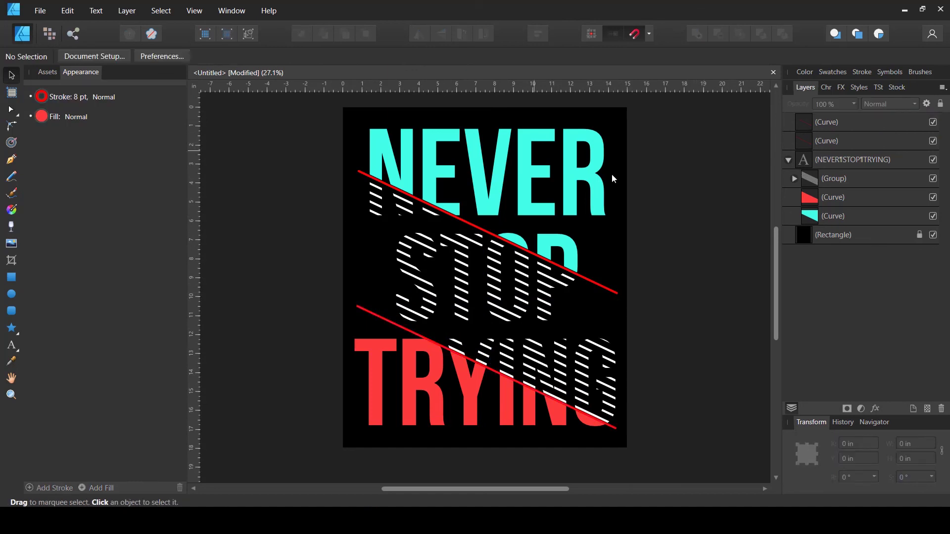
pyautogui.click(933, 141)
pyautogui.click(933, 123)
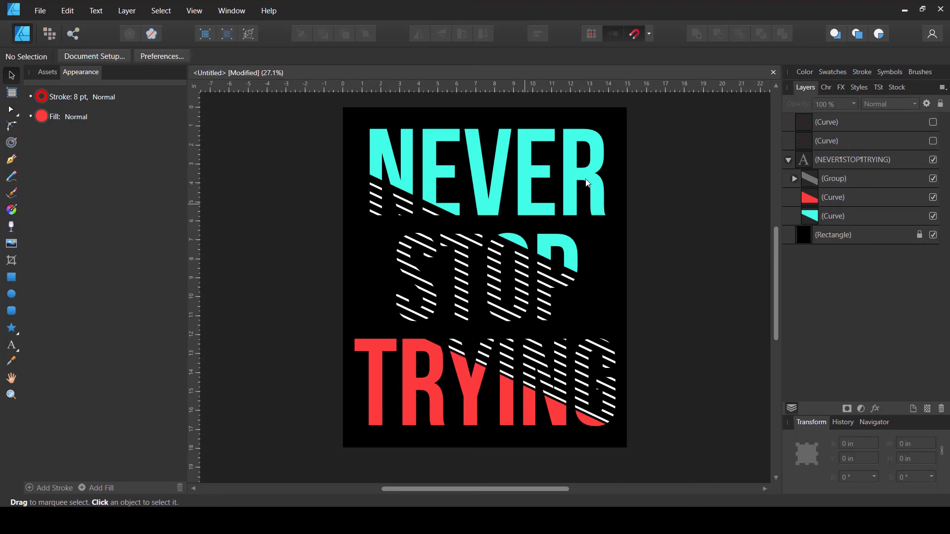